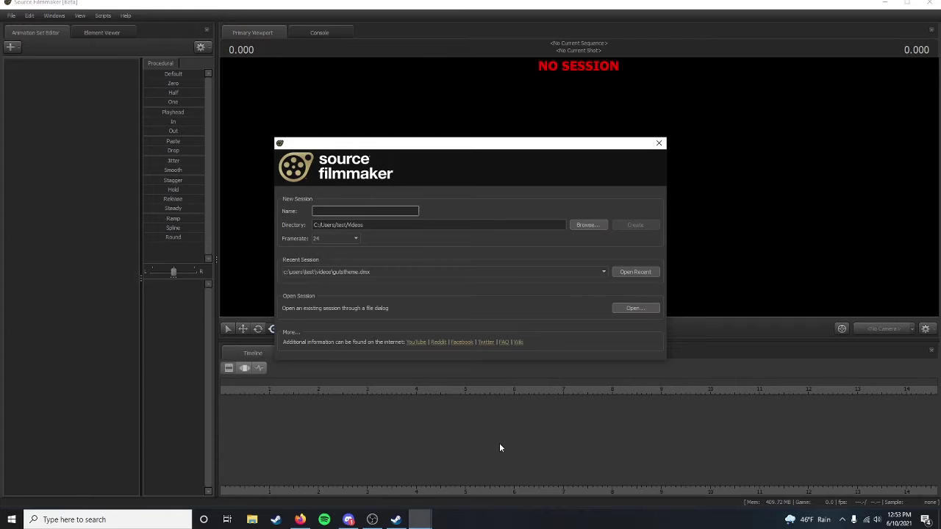
Step: Create a new session named Neez Duts in the default directory at 24 frames per second
text(Neexz)
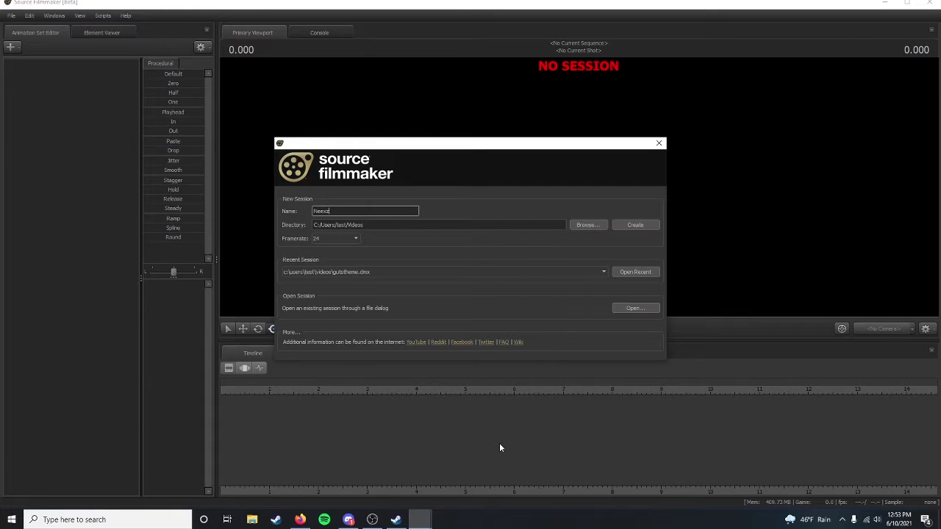
text(Duts)
click(624, 223)
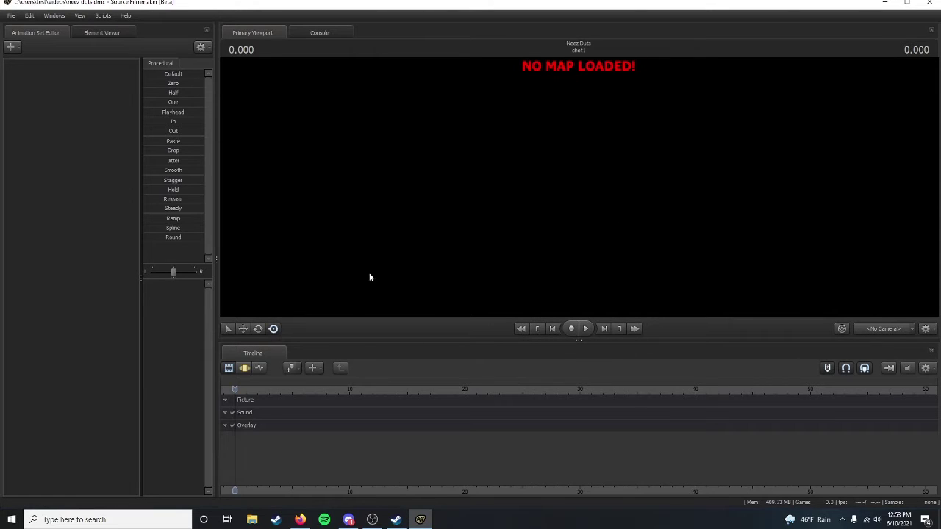
Step: Load the map gm_cartoon_city_rc4.bsp, filtering the map list by "city"
right_click(515, 184)
mouse_move(563, 246)
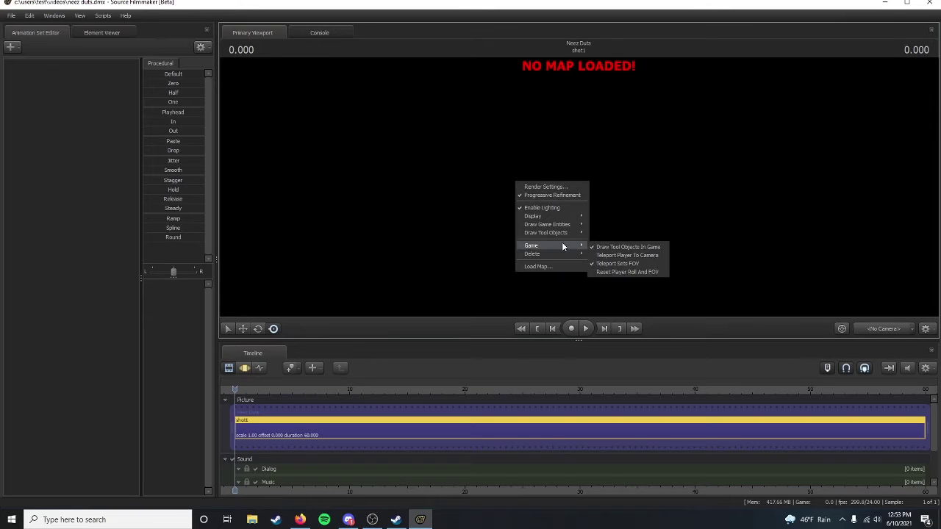
click(550, 267)
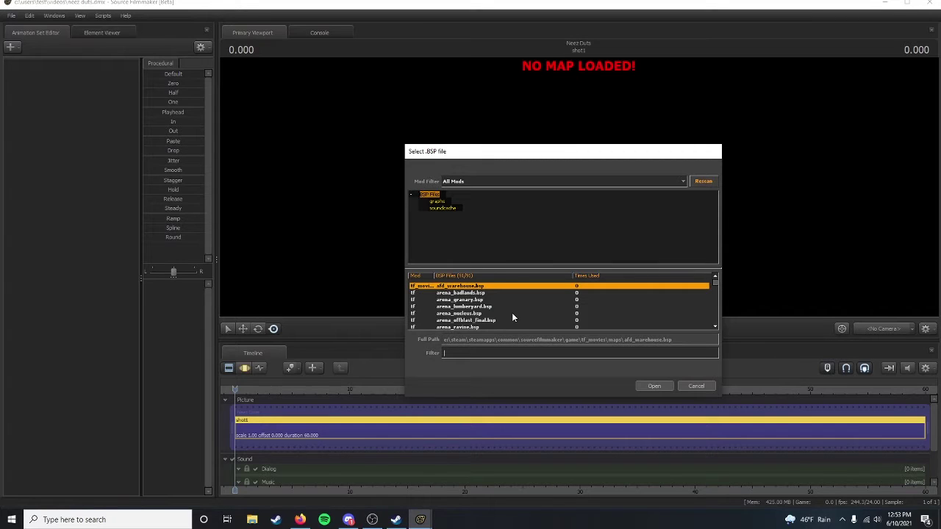
text(ci)
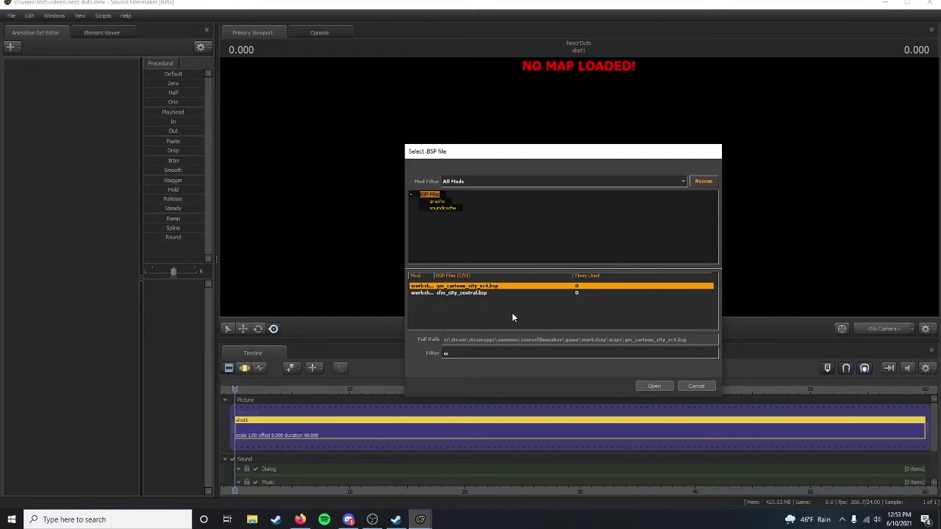
text(ty)
double_click(566, 286)
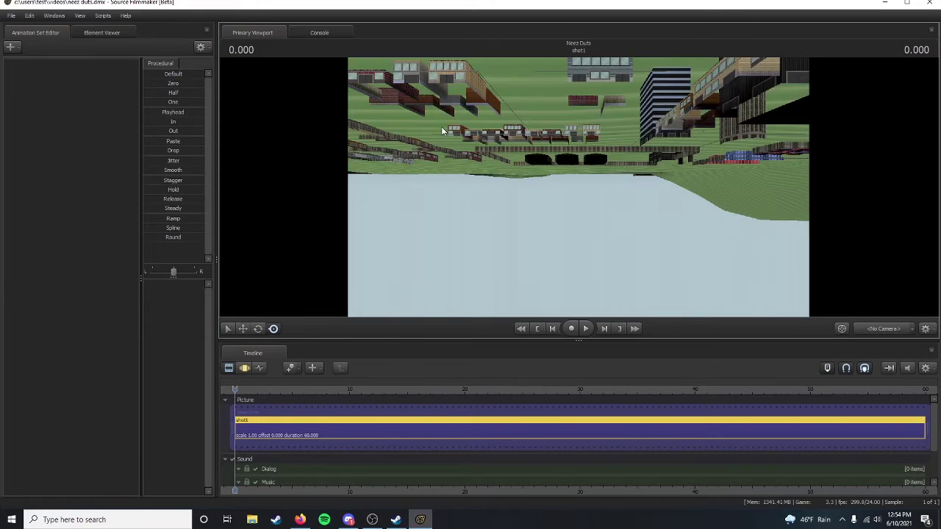
Step: Add an animation set for a new camera to the shot
drag(542, 228, 599, 253)
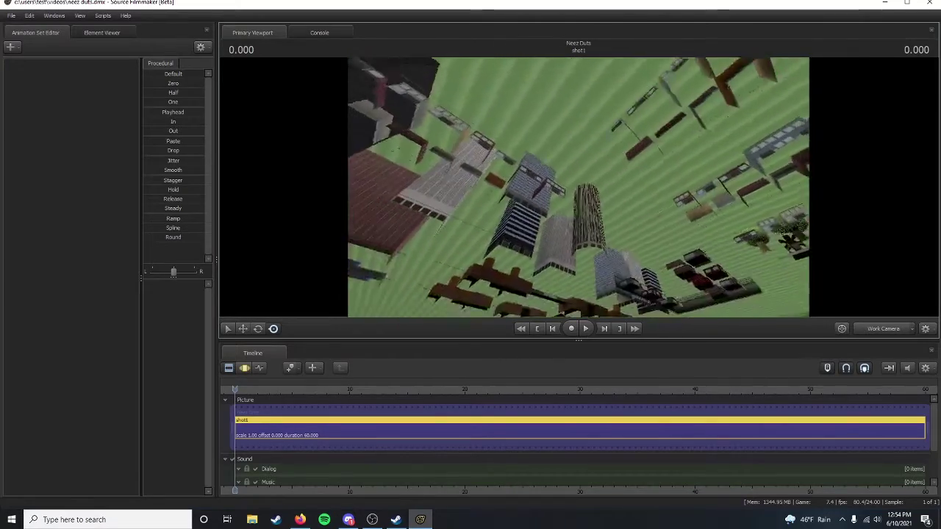
mouse_move(478, 180)
mouse_down()
mouse_move(482, 210)
mouse_move(500, 213)
mouse_move(478, 179)
mouse_up()
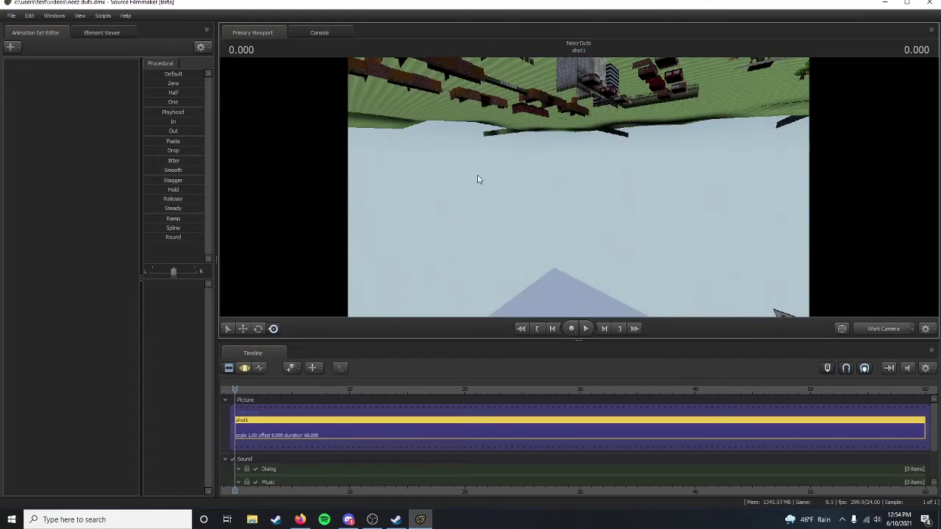
mouse_move(594, 213)
mouse_down()
mouse_move(617, 253)
mouse_move(608, 188)
mouse_move(599, 217)
mouse_move(616, 209)
mouse_move(609, 213)
mouse_up()
key(w)
click(12, 49)
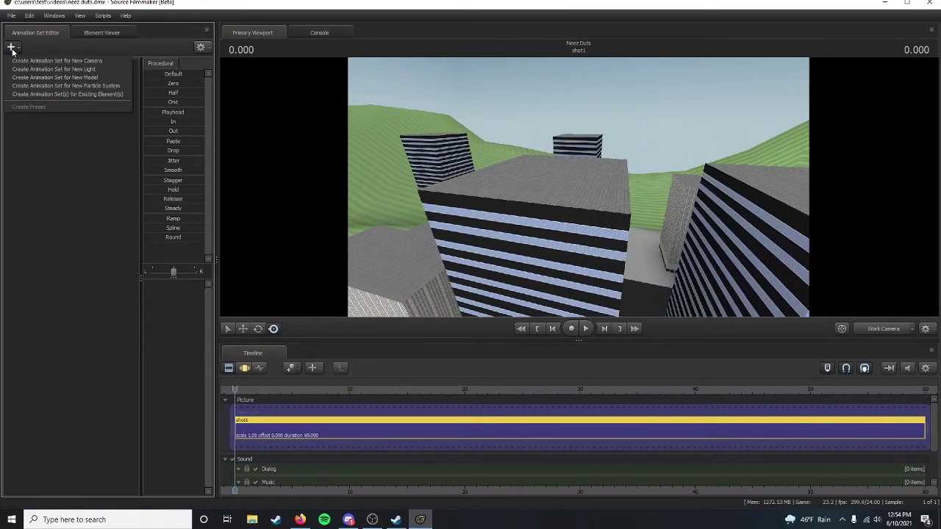
click(23, 62)
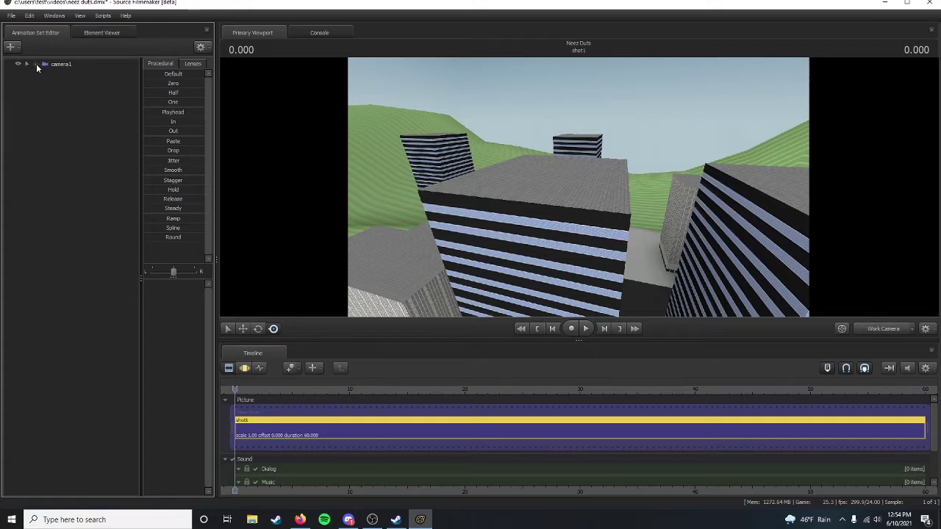
Step: Set camera1 as the scene camera of the viewport
click(913, 329)
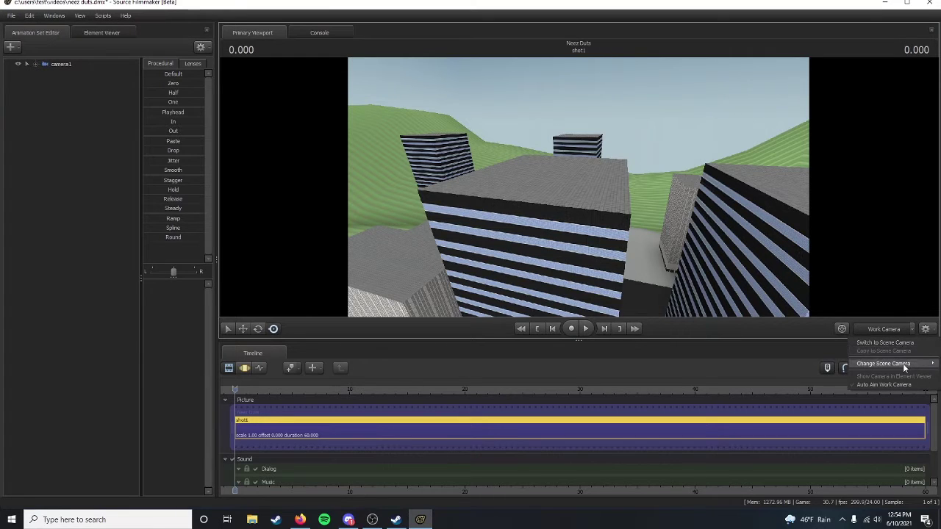
mouse_move(903, 366)
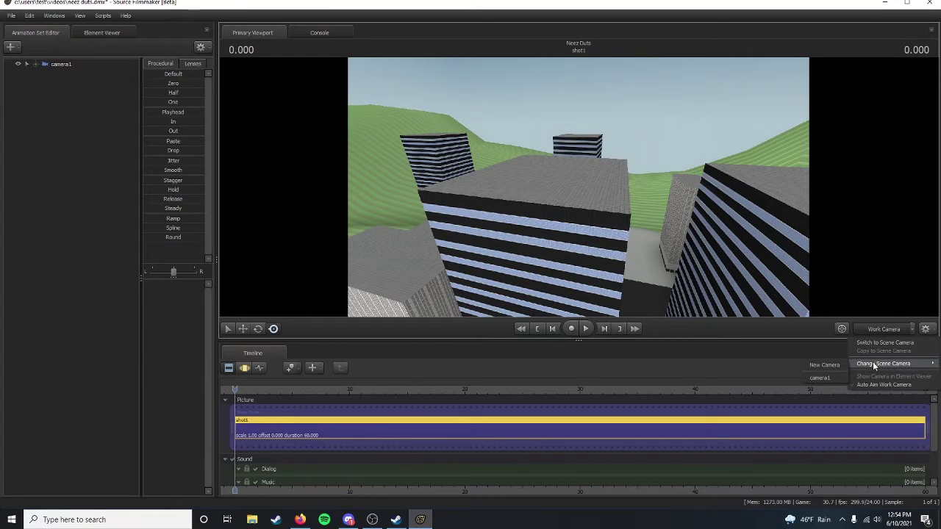
click(818, 378)
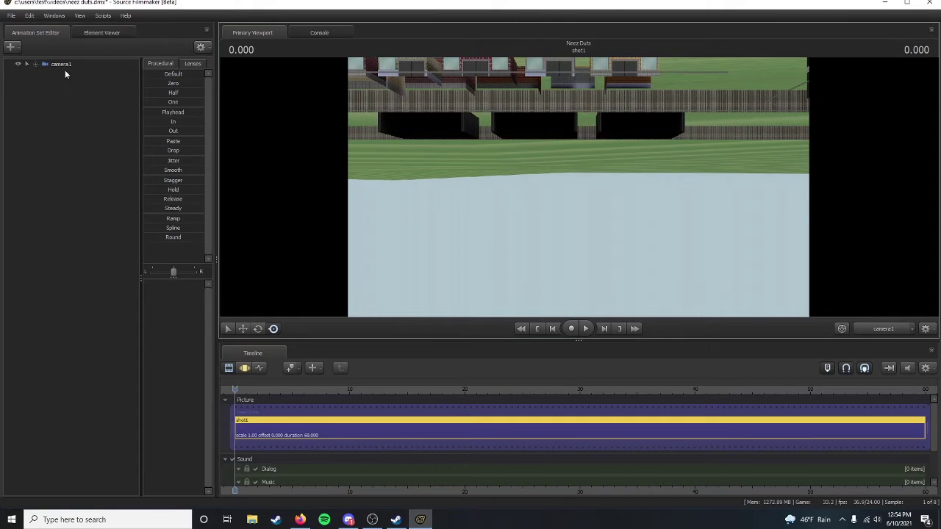
Step: Switch the timeline to the Graph Editor, select camera1 and move it to look across a flat grey rooftop
click(607, 209)
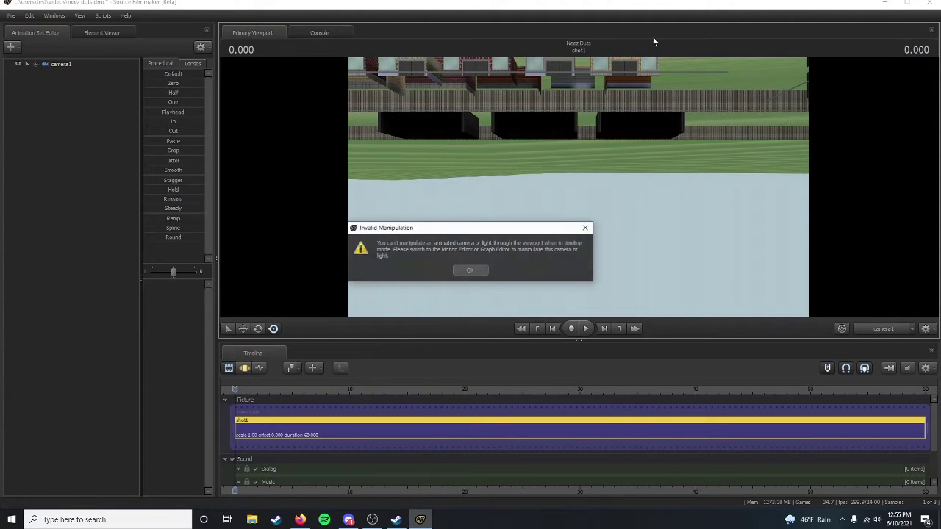
click(469, 272)
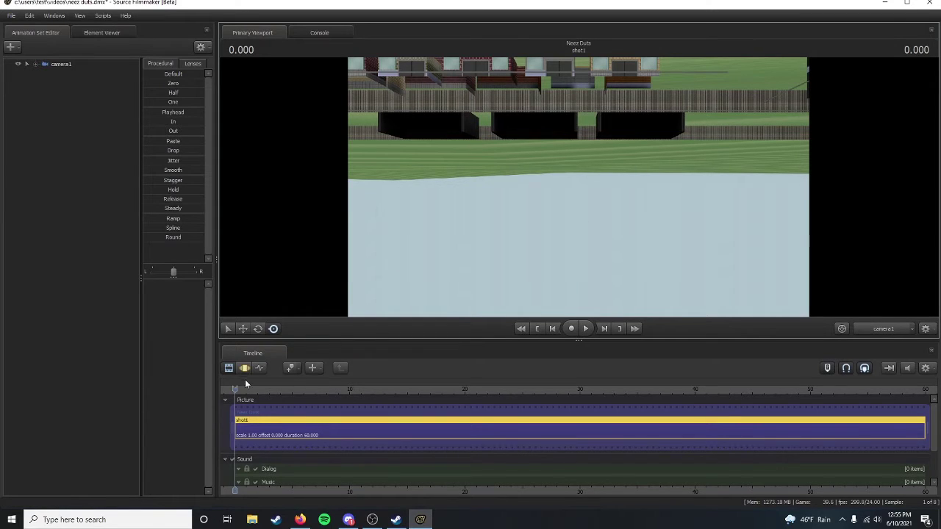
click(261, 367)
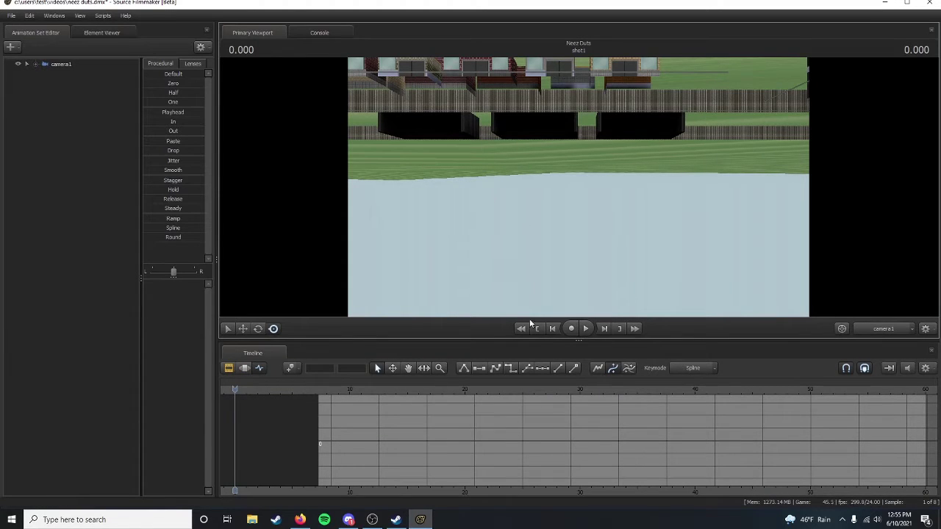
click(35, 64)
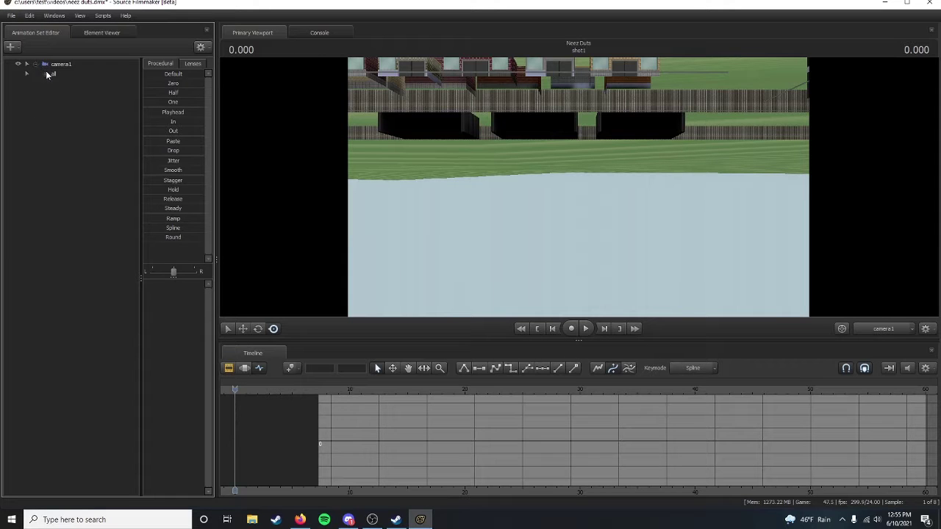
click(54, 67)
drag(548, 189, 583, 322)
key(w)
key(w)
drag(730, 235, 735, 244)
Step: Switch to the work camera and examine camera1's position on the rooftop from outside
click(890, 329)
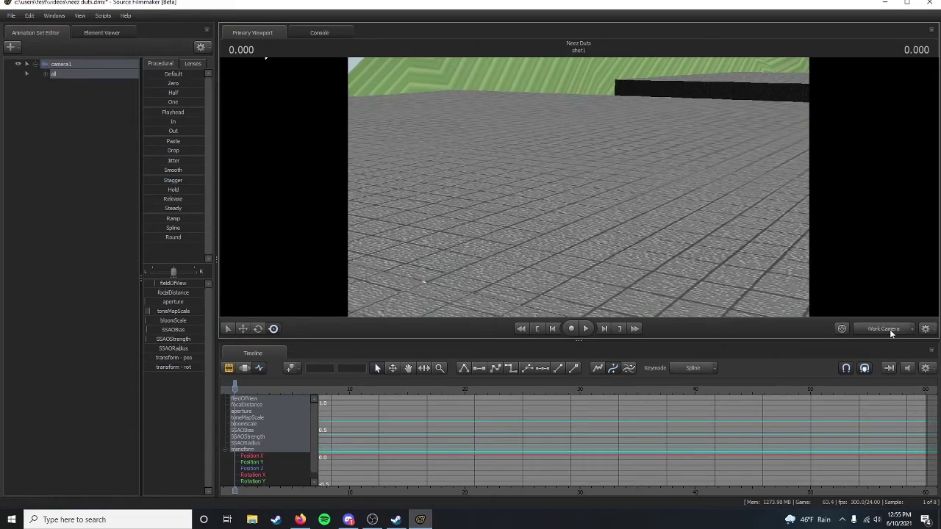
drag(647, 206, 878, 307)
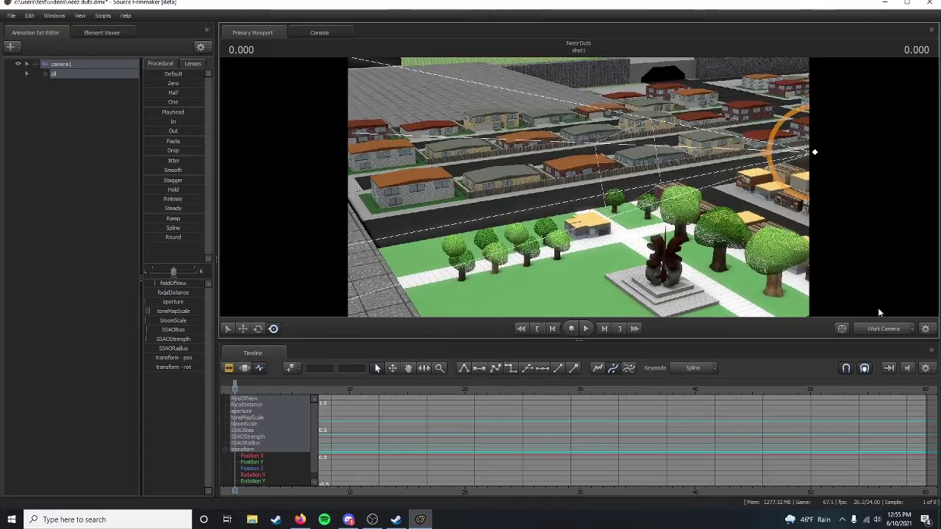
click(882, 327)
click(884, 329)
drag(741, 181, 779, 197)
drag(726, 122, 332, 188)
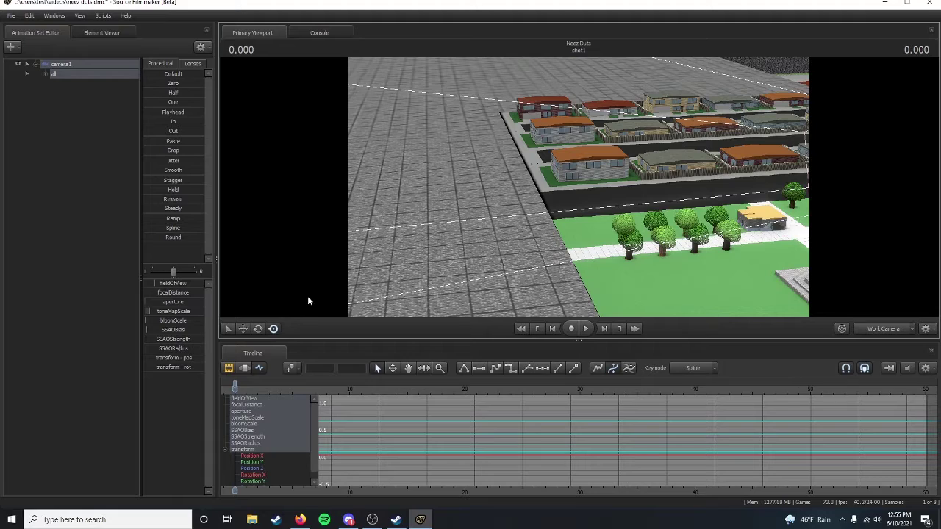
drag(476, 226, 282, 226)
Step: Start an animation set for a new model and filter the model list by "among"
click(43, 233)
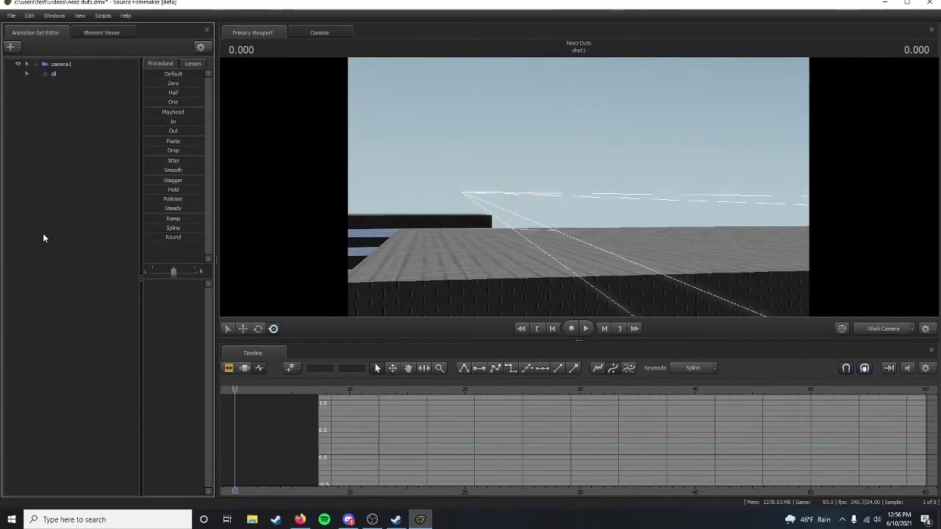
right_click(43, 234)
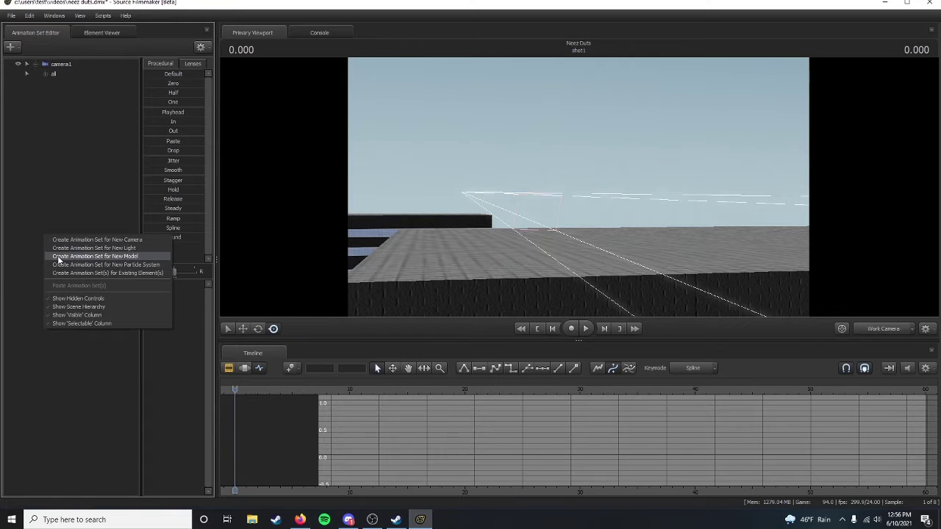
right_click(38, 156)
right_click(39, 156)
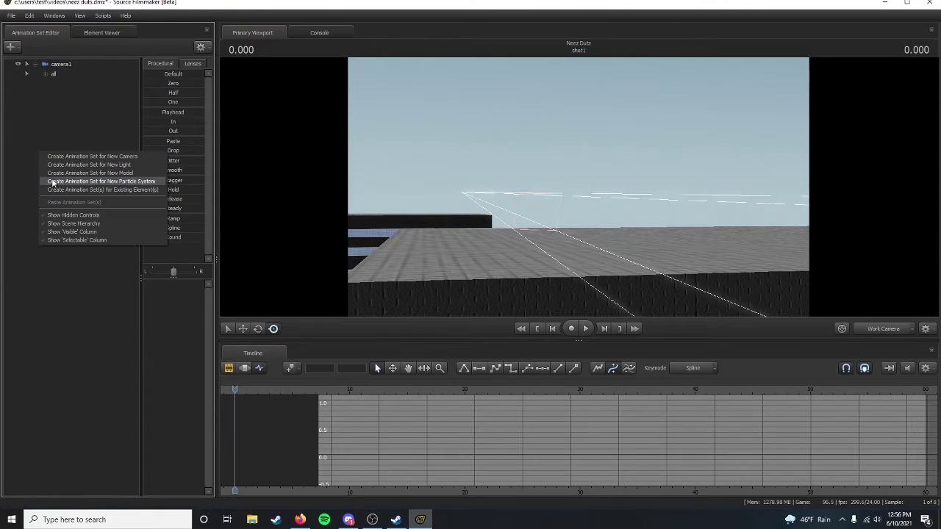
click(48, 173)
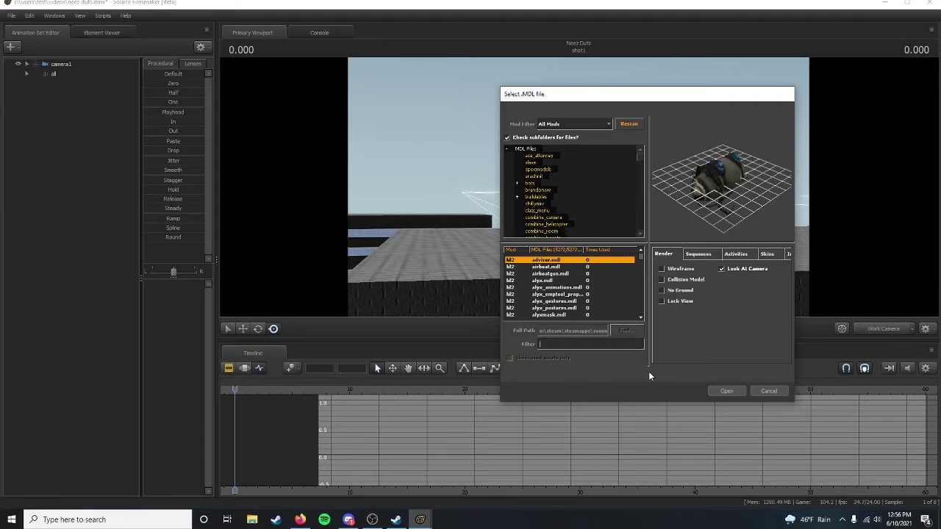
text(among)
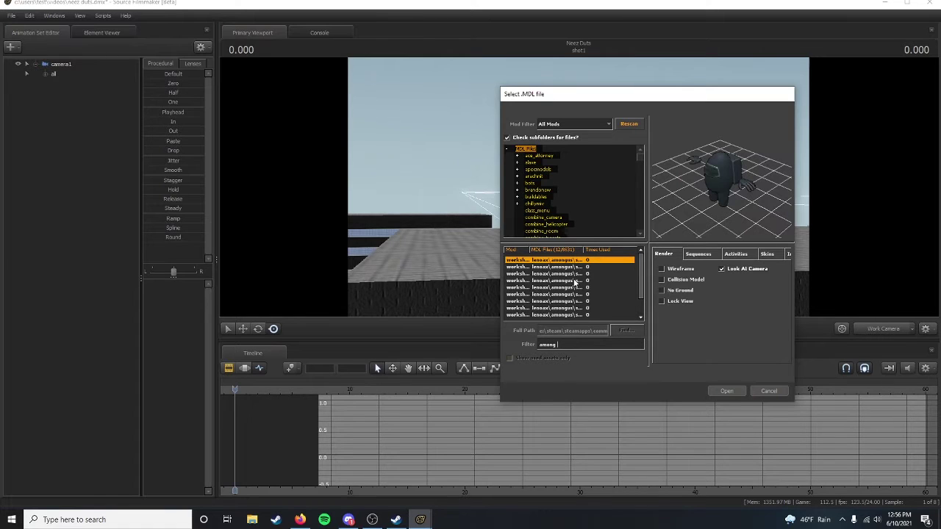
Step: Preview the differently coloured Among Us suits and add the red suit model to the shot
click(575, 267)
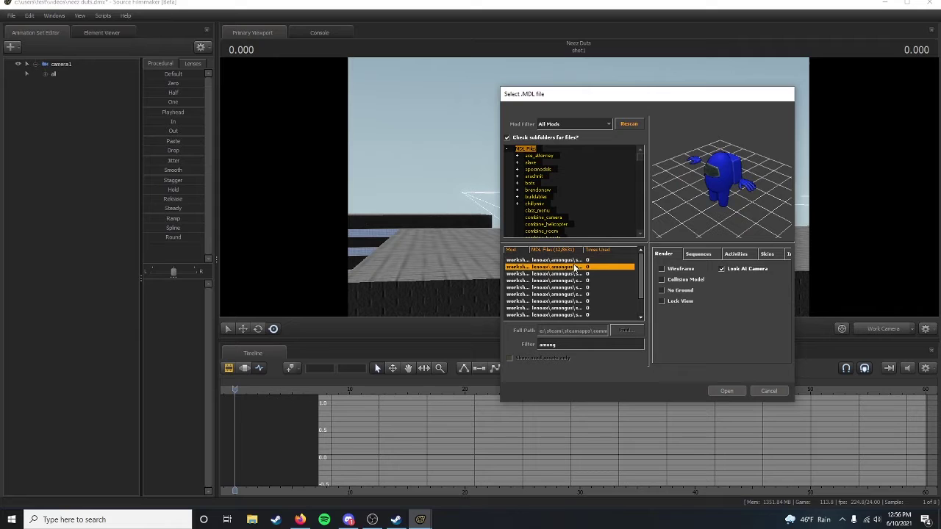
click(587, 273)
click(585, 287)
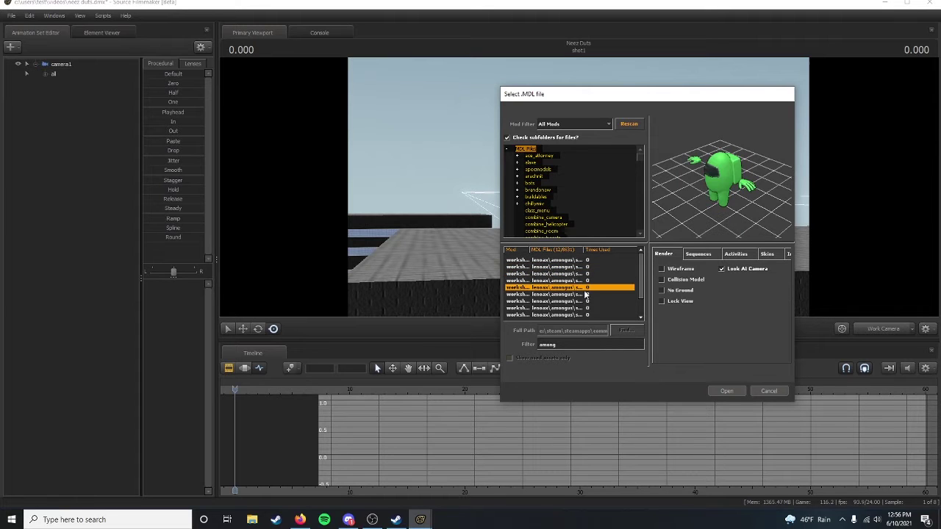
click(585, 294)
click(584, 301)
click(582, 308)
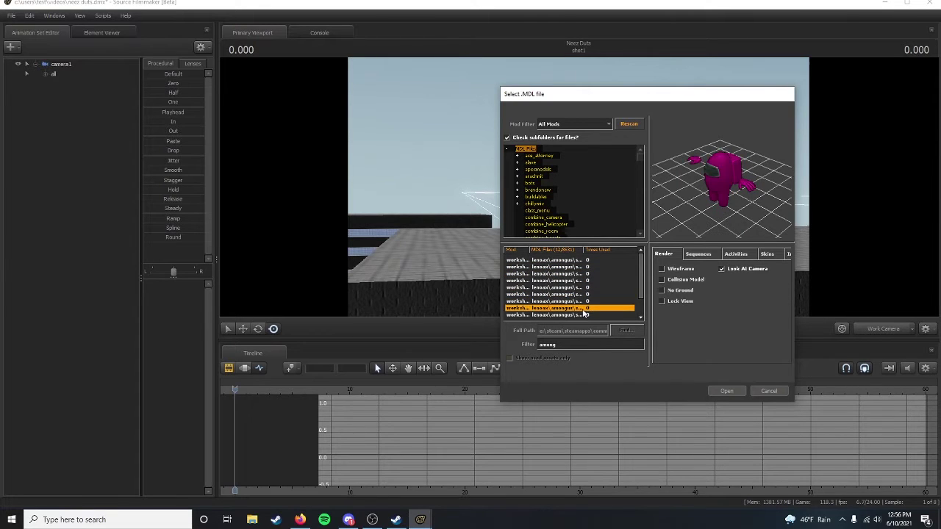
click(582, 315)
double_click(582, 315)
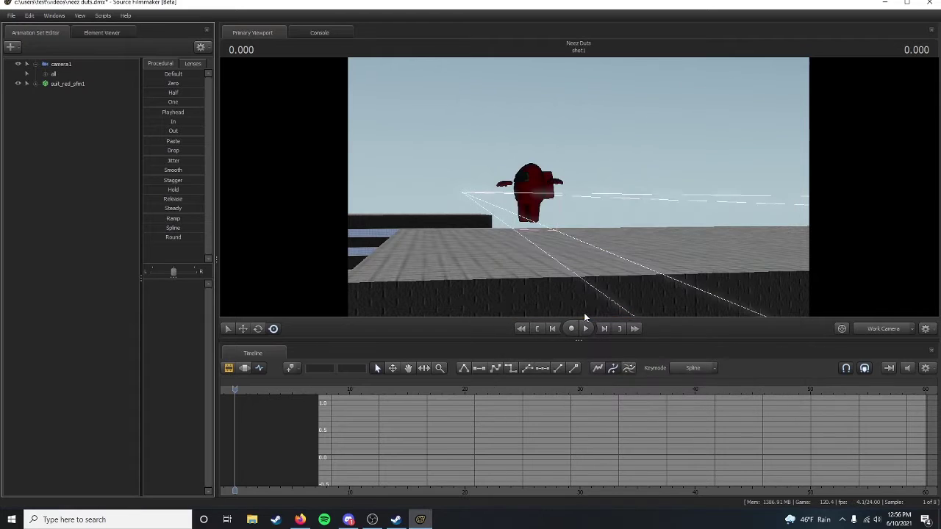
Step: Look through camera1, select it and reposition it at the roof edge, facing the yellow structures beyond the rooftop
drag(578, 220, 555, 183)
key(w)
drag(578, 187, 542, 196)
key(s)
key(w)
key(s)
key(w)
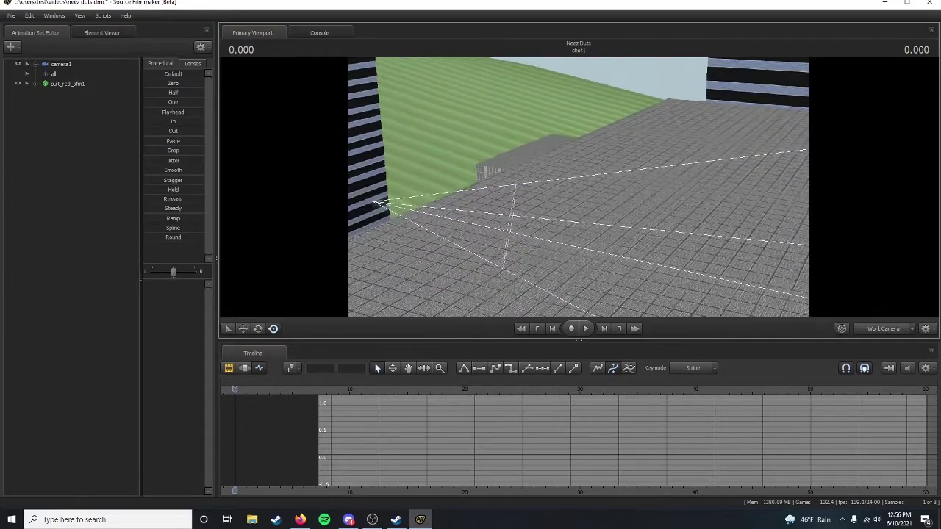
click(884, 329)
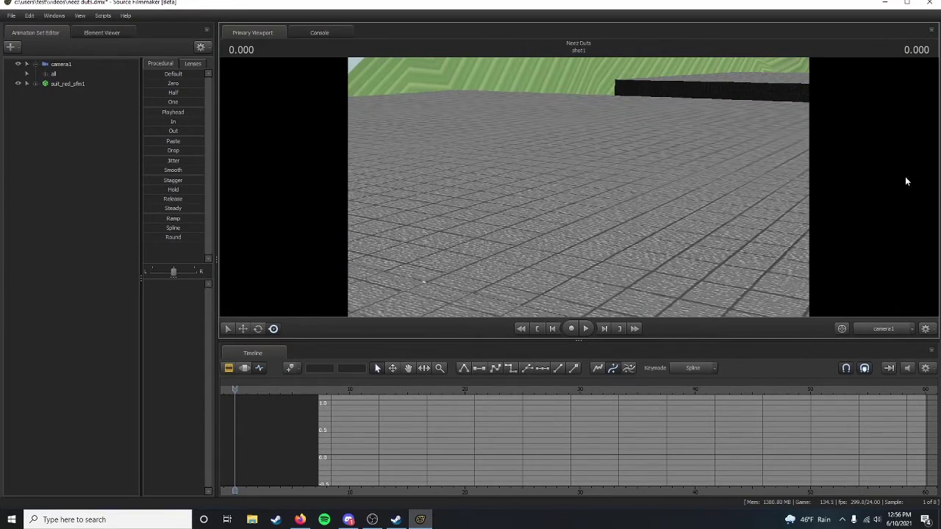
click(63, 65)
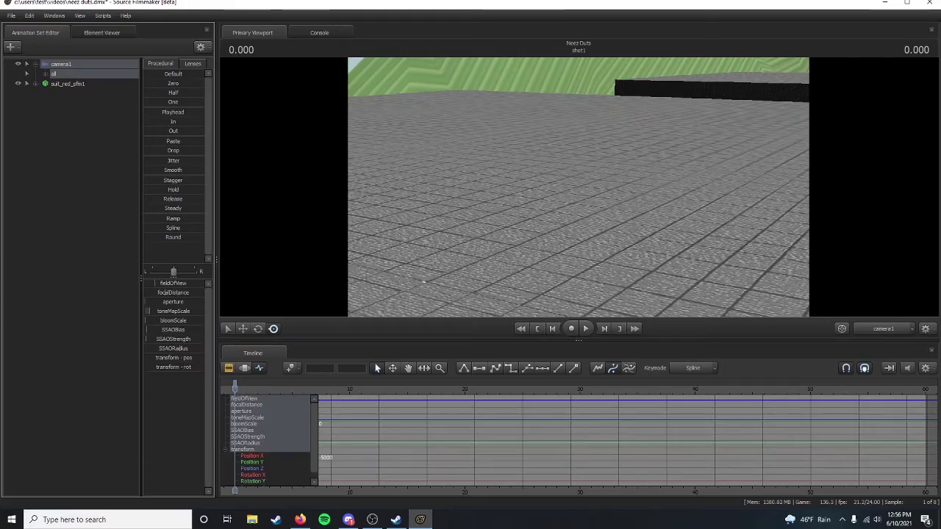
key(w)
drag(578, 188, 812, 321)
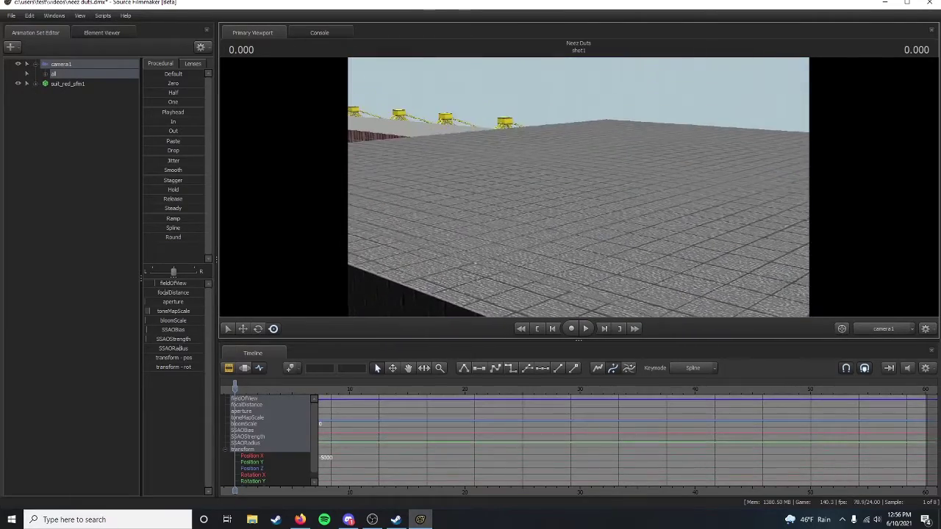
Step: Switch to the work camera and delete the suit_red_sfm1 animation set
ctrl+click(888, 330)
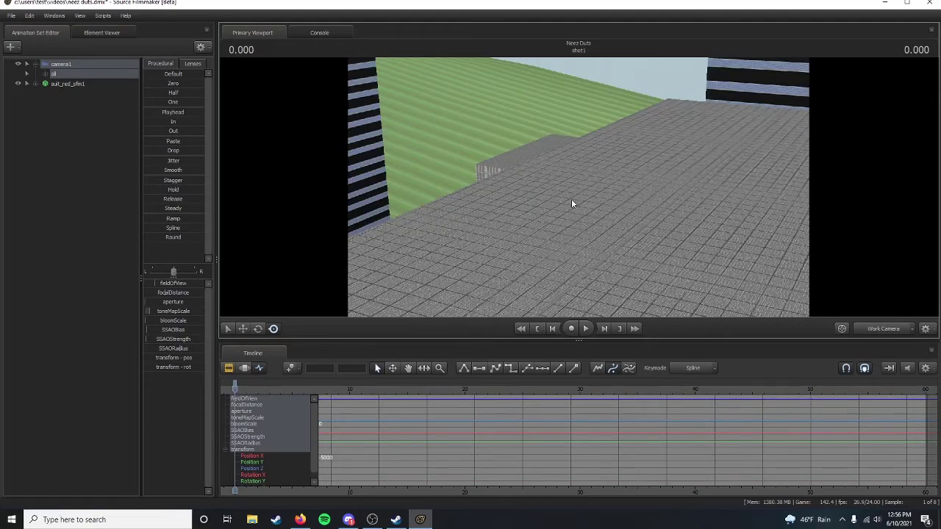
drag(571, 198, 706, 175)
mouse_move(507, 217)
mouse_down()
mouse_move(483, 231)
mouse_move(420, 220)
mouse_up()
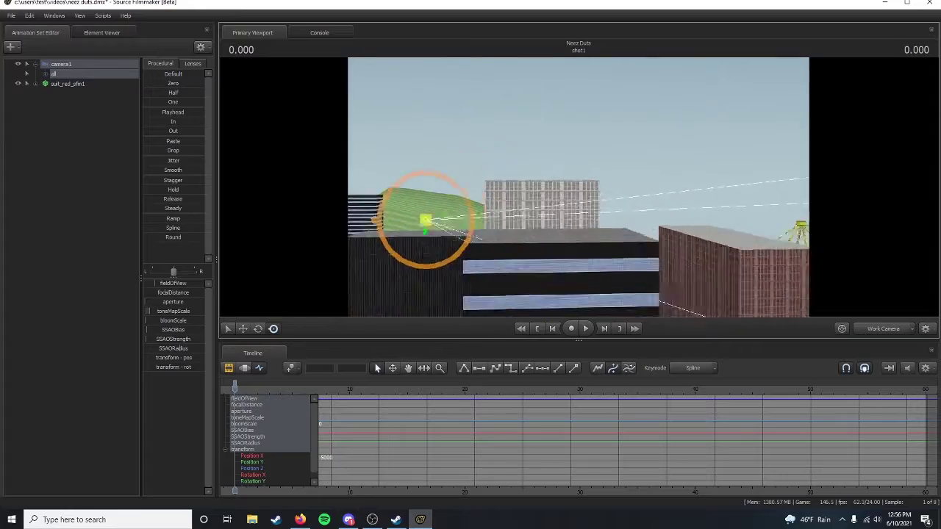
drag(578, 187, 760, 166)
click(65, 83)
right_click(66, 83)
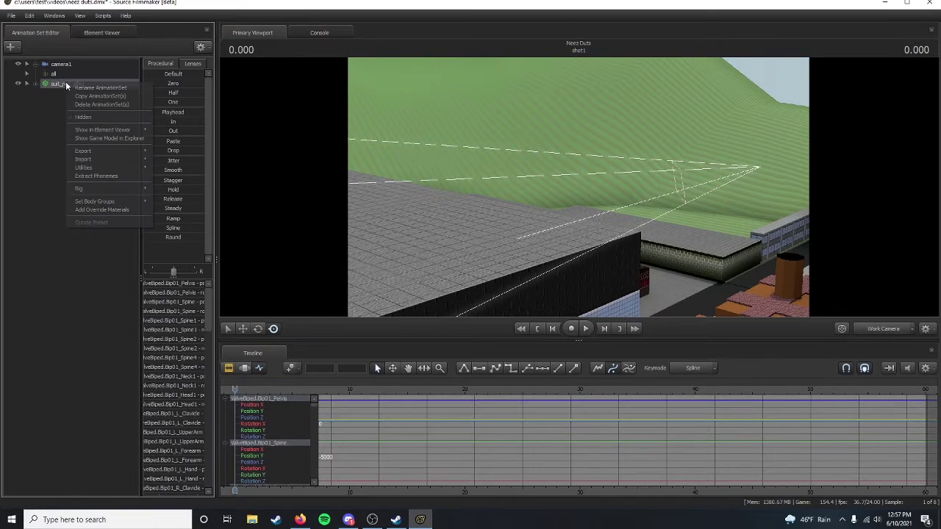
click(110, 105)
Step: Add the black Among Us suit as a new model in the shot
right_click(77, 155)
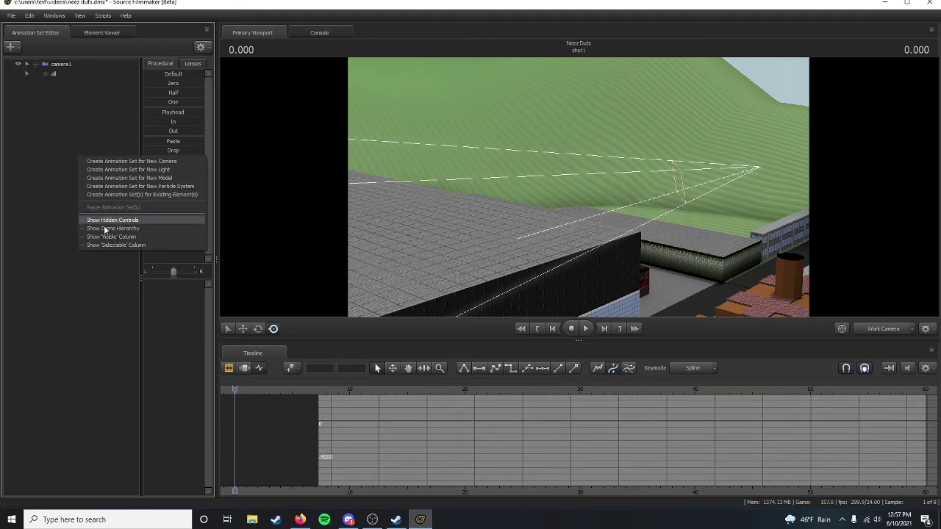
click(110, 179)
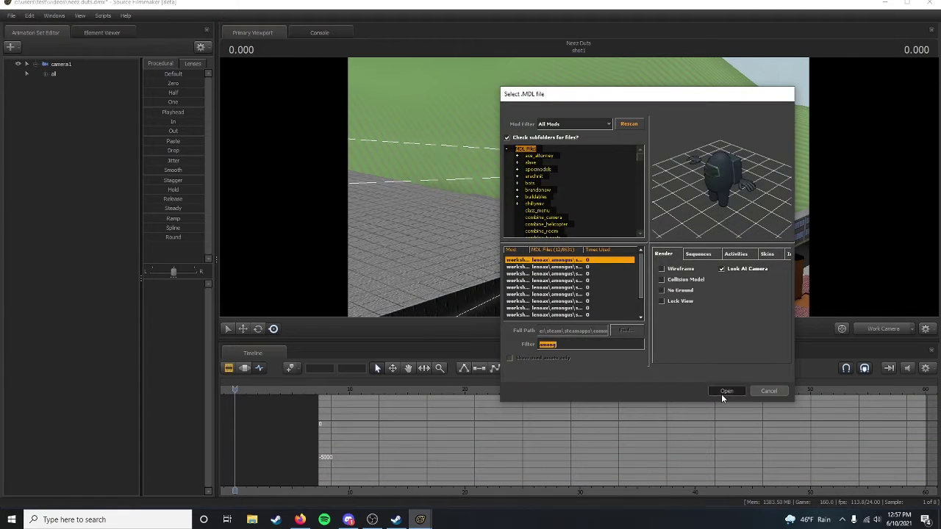
click(726, 391)
drag(613, 248, 654, 248)
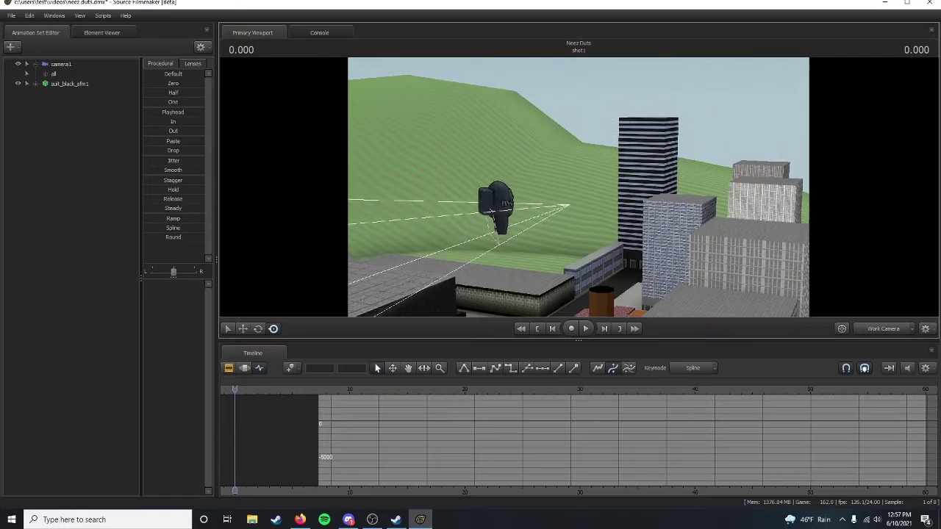
key(w)
drag(632, 190, 577, 194)
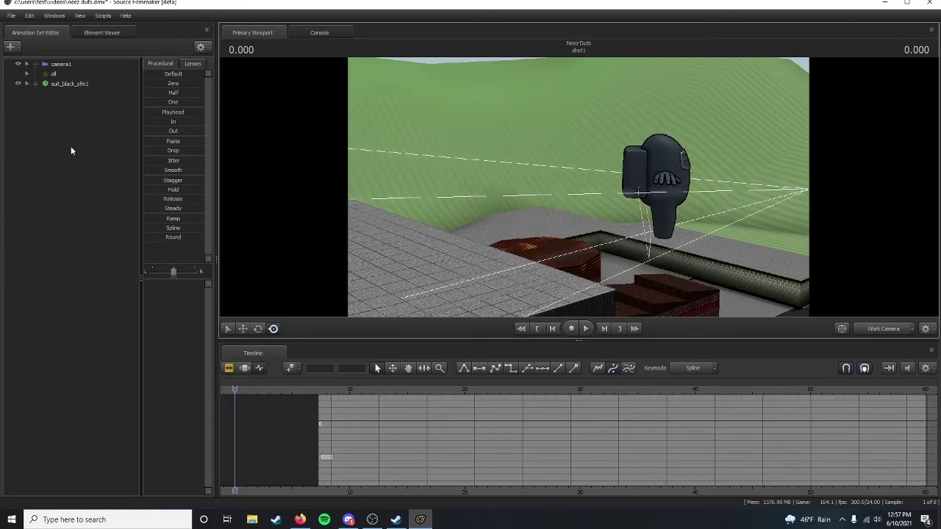
Step: Try to apply the rig_biped_simple rig to suit_black_sfm1 and clear the selection
click(35, 84)
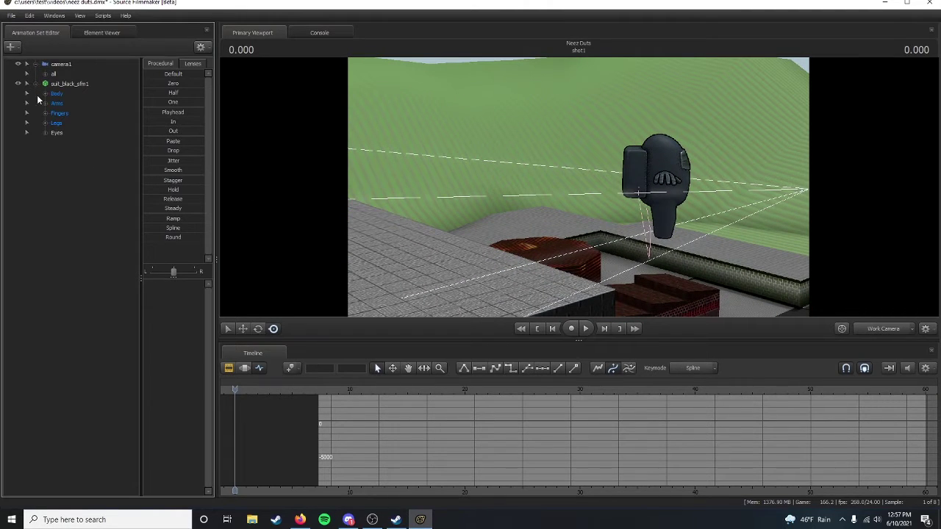
click(56, 83)
right_click(57, 83)
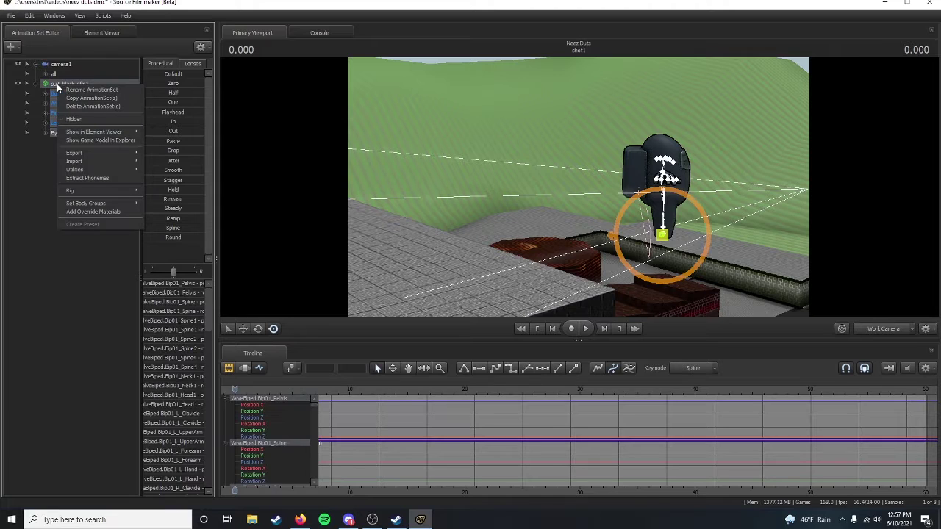
mouse_move(81, 189)
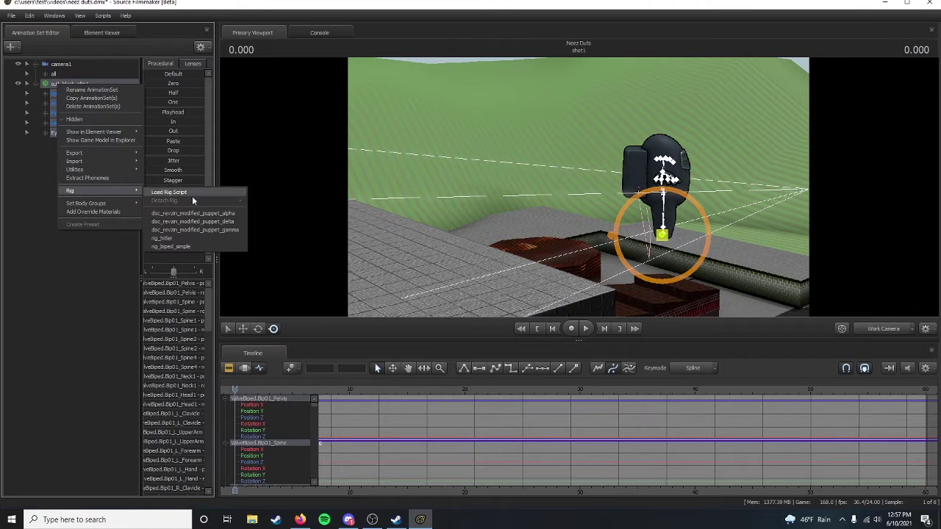
click(191, 247)
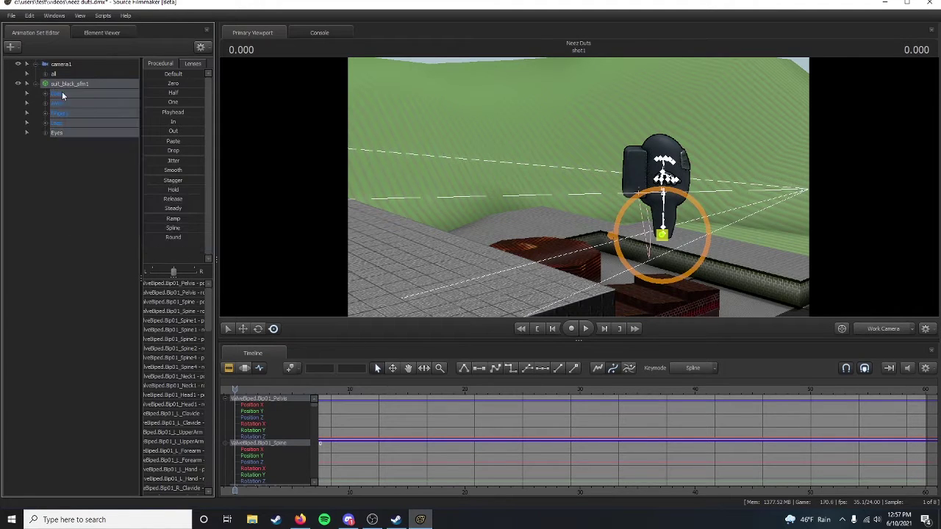
click(54, 151)
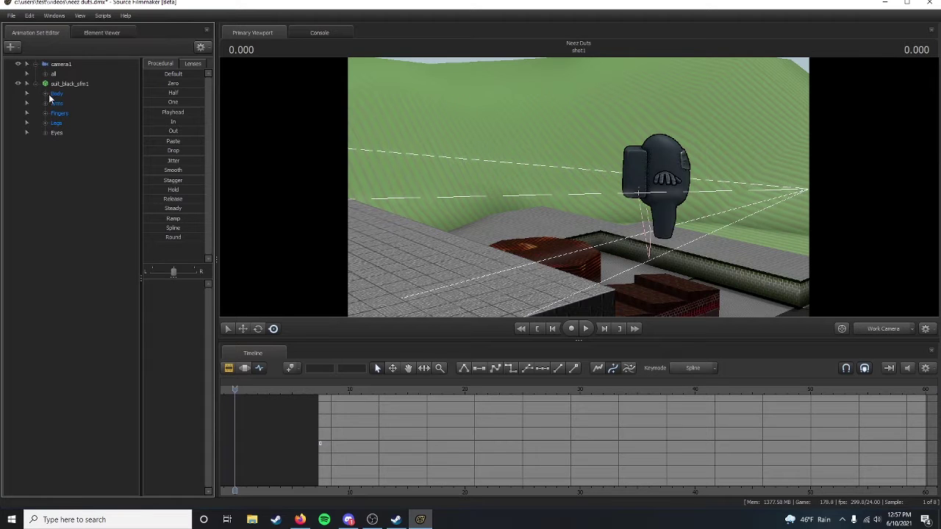
Step: Select the black suit's rootTransform and move the model onto the grey tiled rooftop
click(46, 93)
click(68, 104)
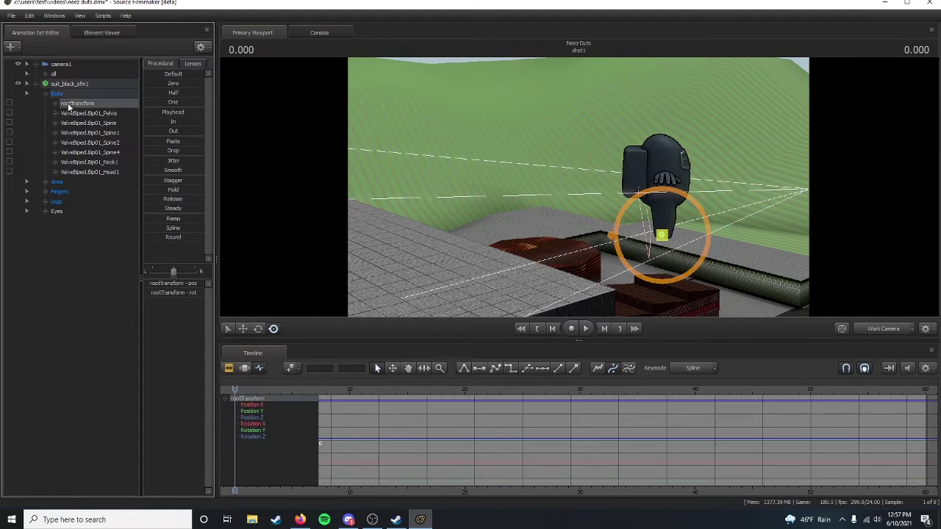
click(243, 328)
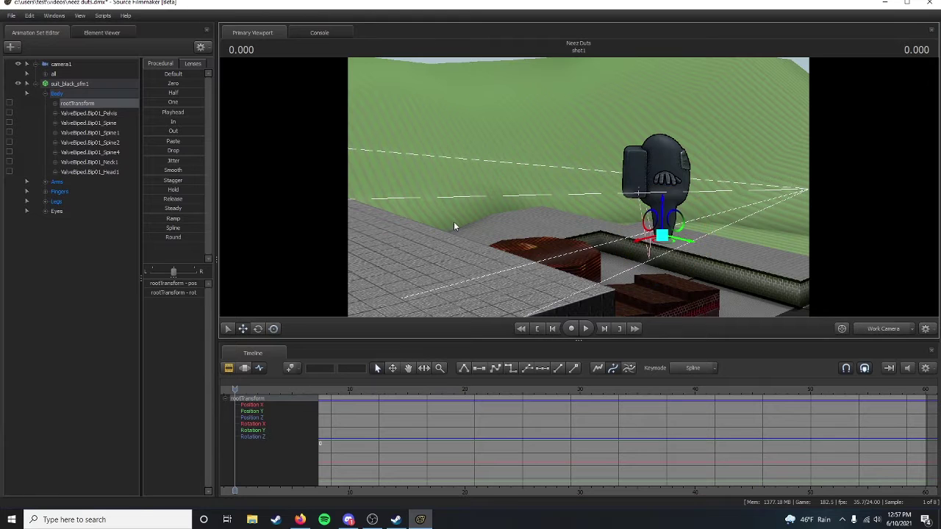
right_click(580, 201)
click(556, 224)
drag(589, 172, 579, 191)
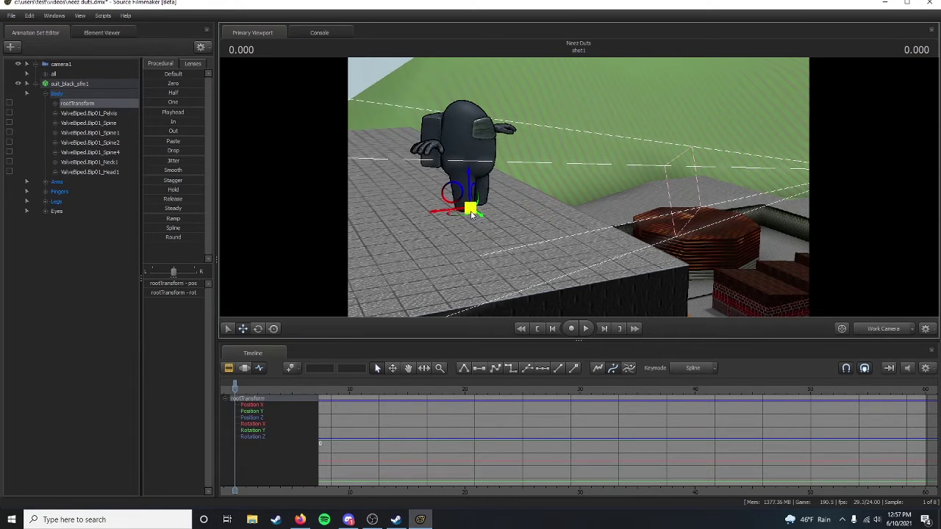
drag(470, 208, 420, 242)
Step: Adjust the black suit's position on the rooftop, keeping it set back from the edge, and check its placement up close
key(w)
drag(638, 208, 481, 197)
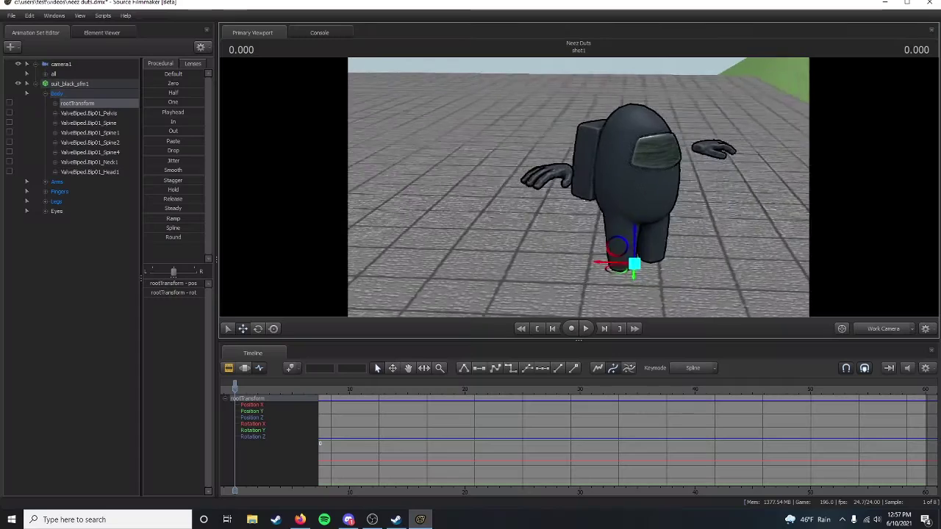
drag(578, 187, 544, 192)
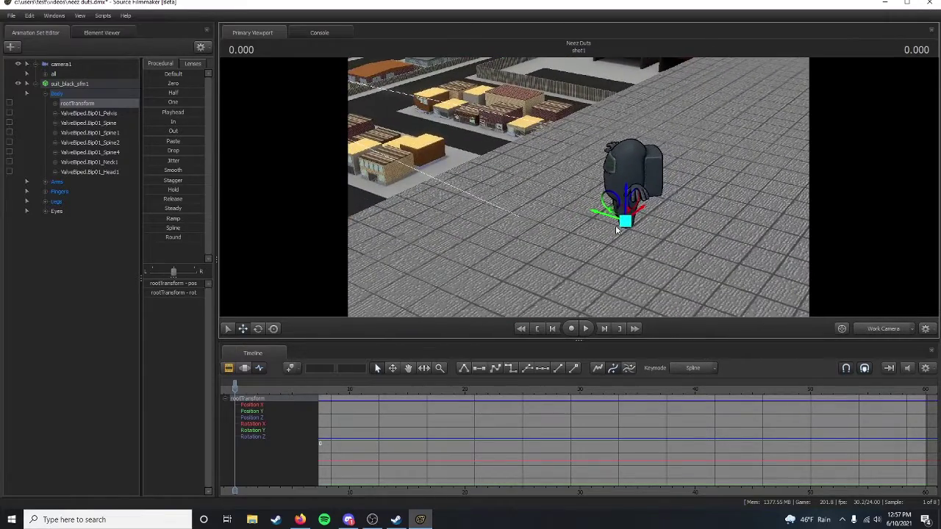
drag(624, 224, 636, 316)
click(688, 369)
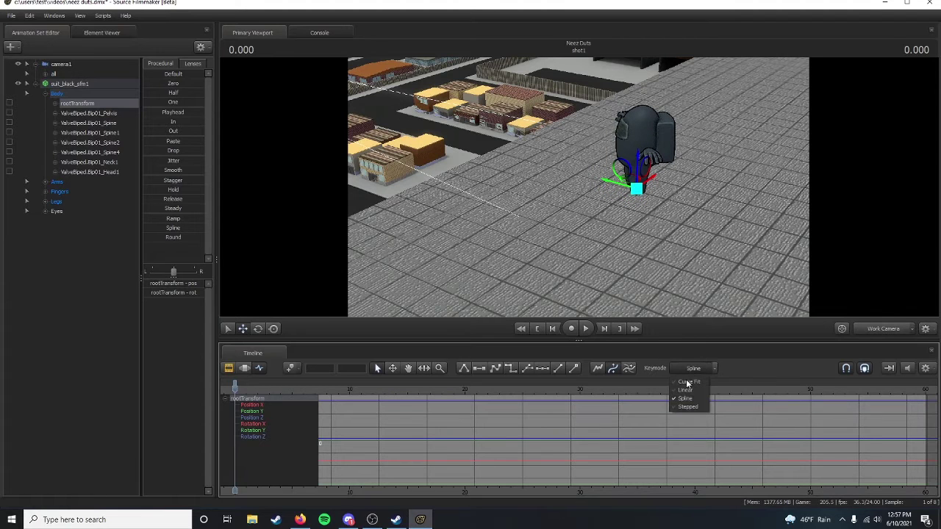
click(656, 341)
drag(657, 228, 638, 184)
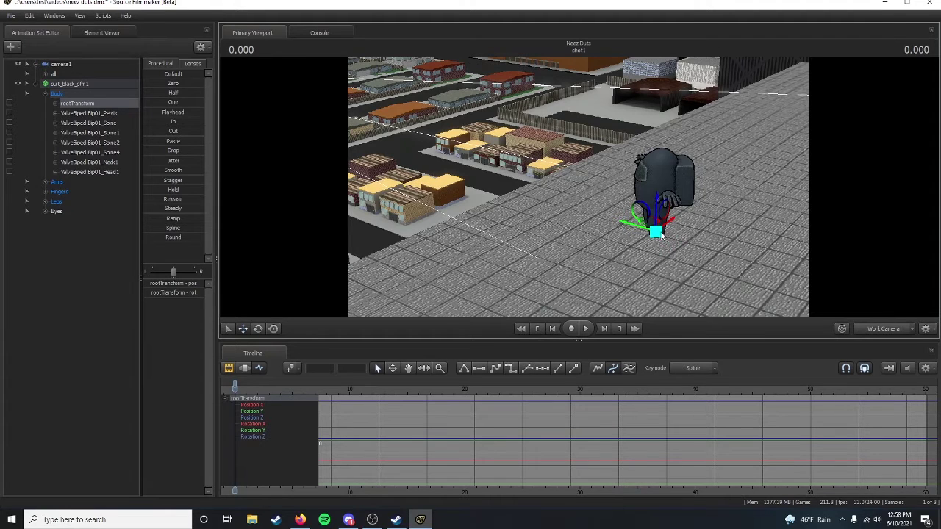
drag(655, 232, 675, 221)
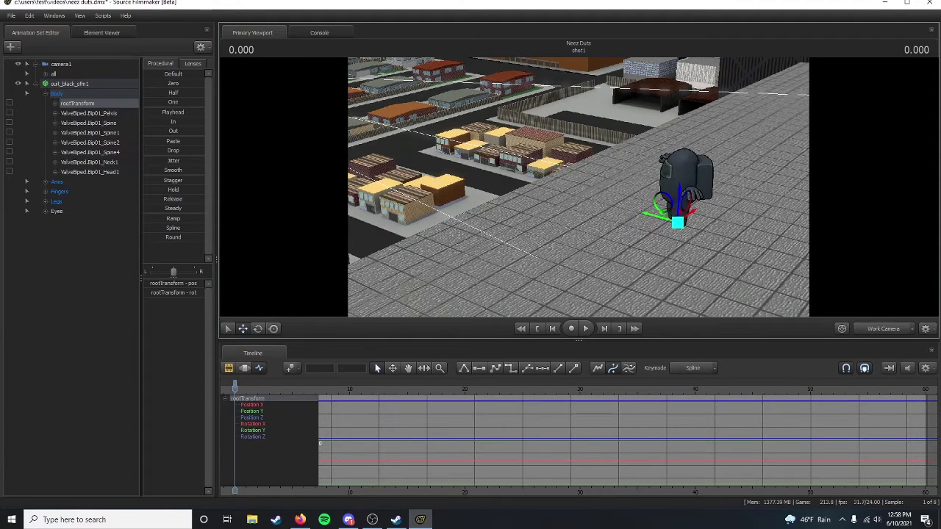
key(w)
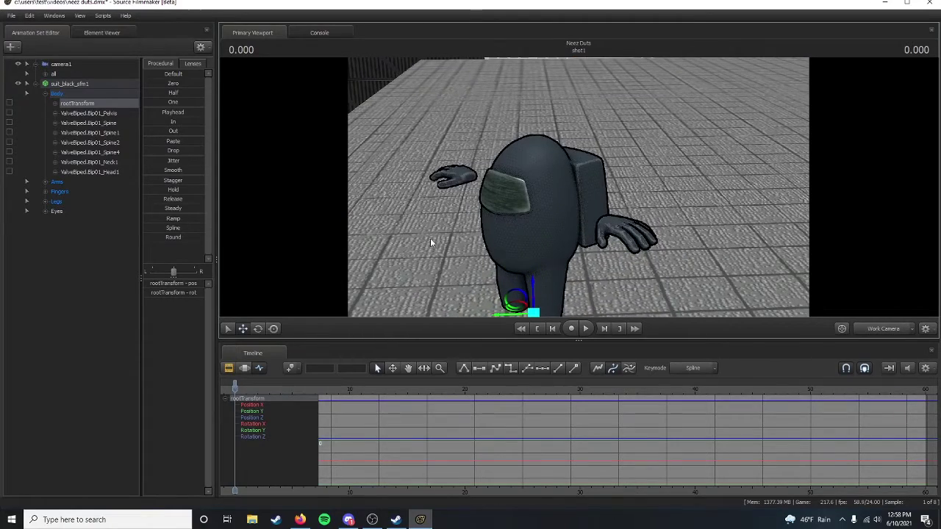
drag(235, 387, 235, 425)
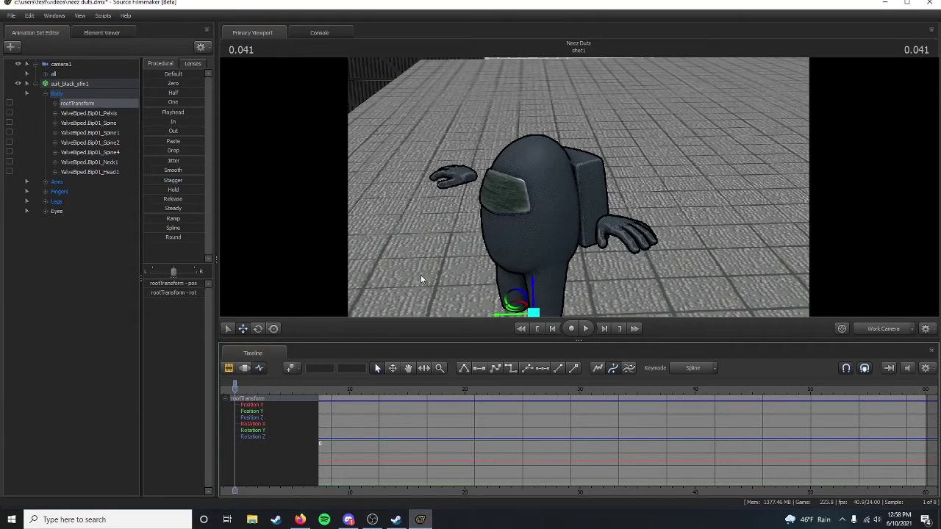
drag(421, 280, 412, 231)
key(s)
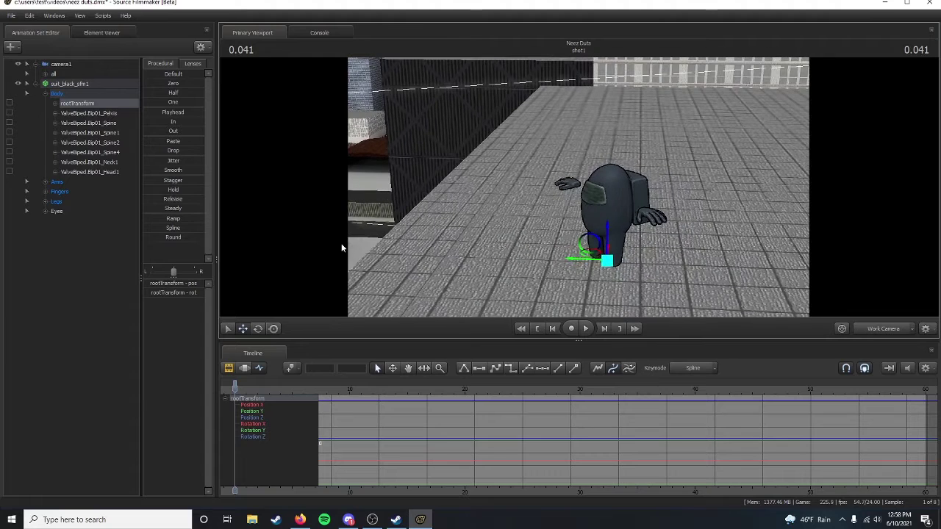
Step: Filter the model list by "hitl" and add the hitler model to the shot as a new animation set
right_click(90, 312)
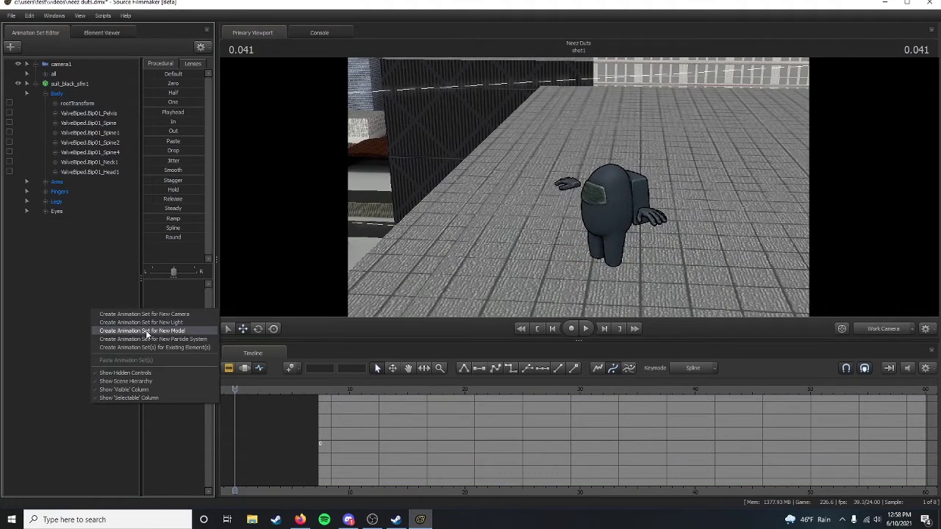
click(145, 331)
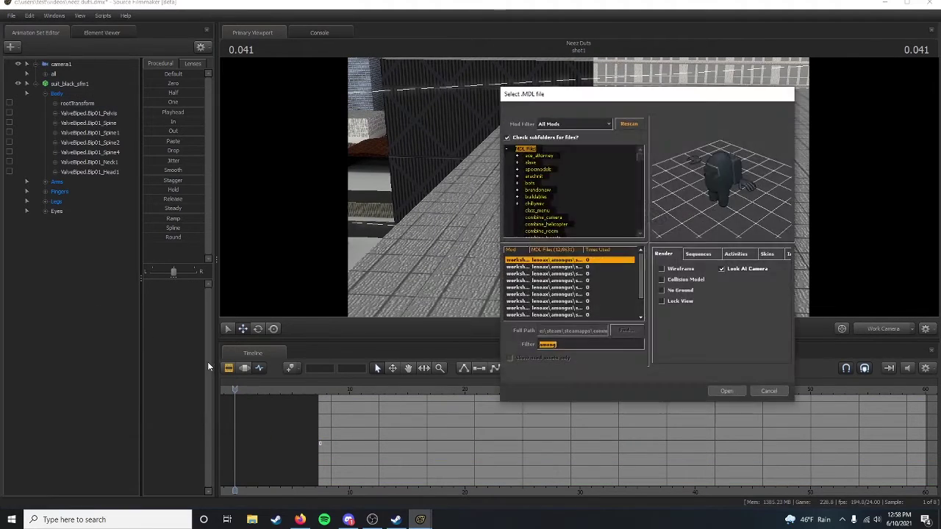
text(hit)
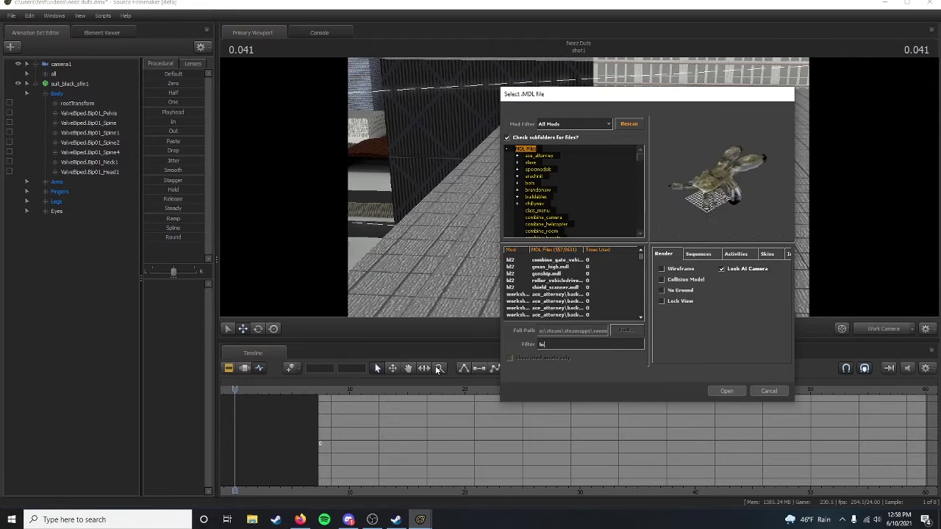
text(l)
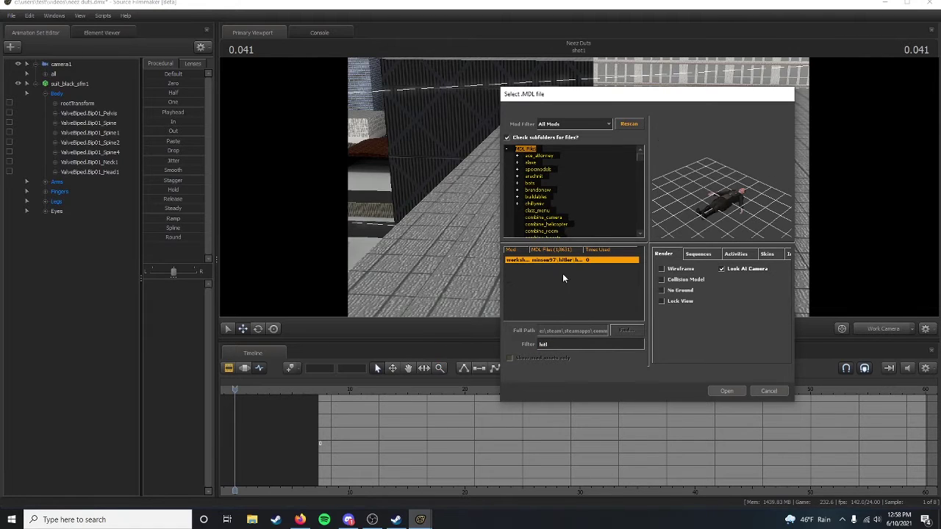
double_click(576, 261)
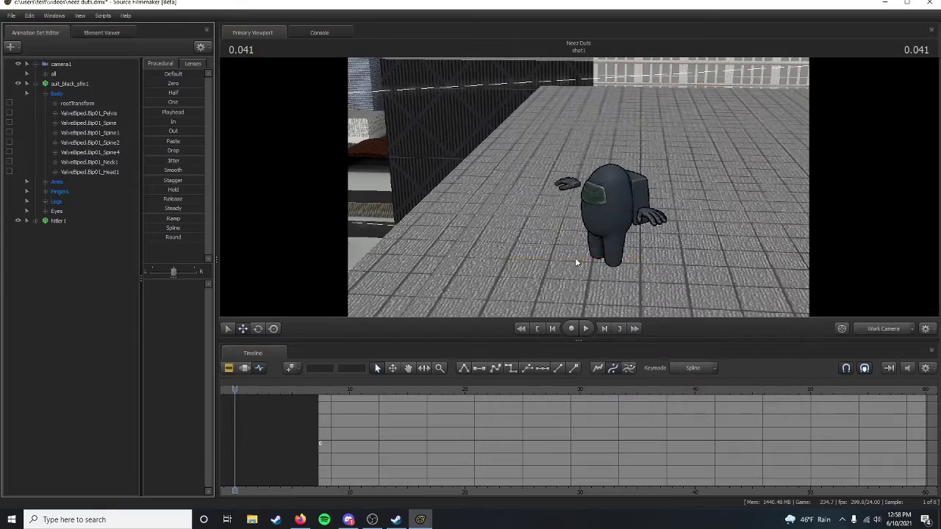
drag(576, 261, 578, 192)
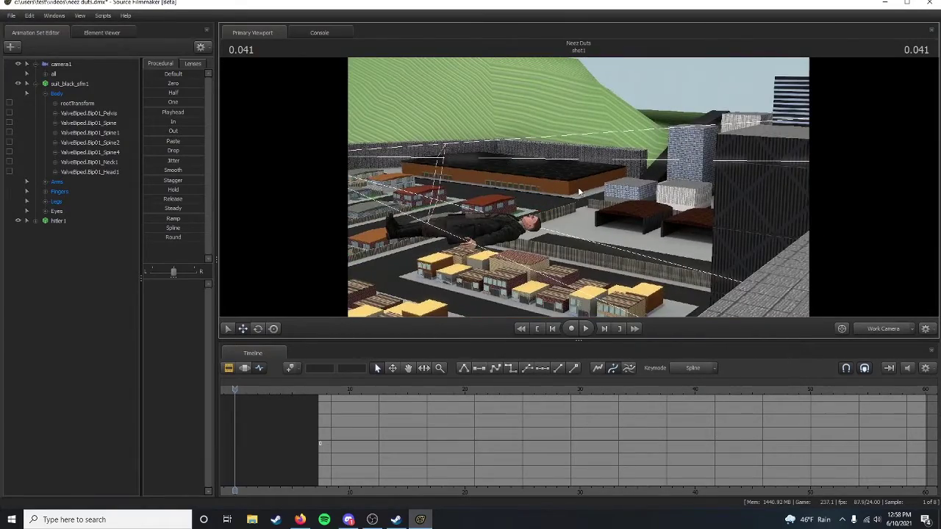
Step: Apply the rig_hitler rig to the hitler1 animation set
click(38, 222)
click(65, 217)
right_click(65, 217)
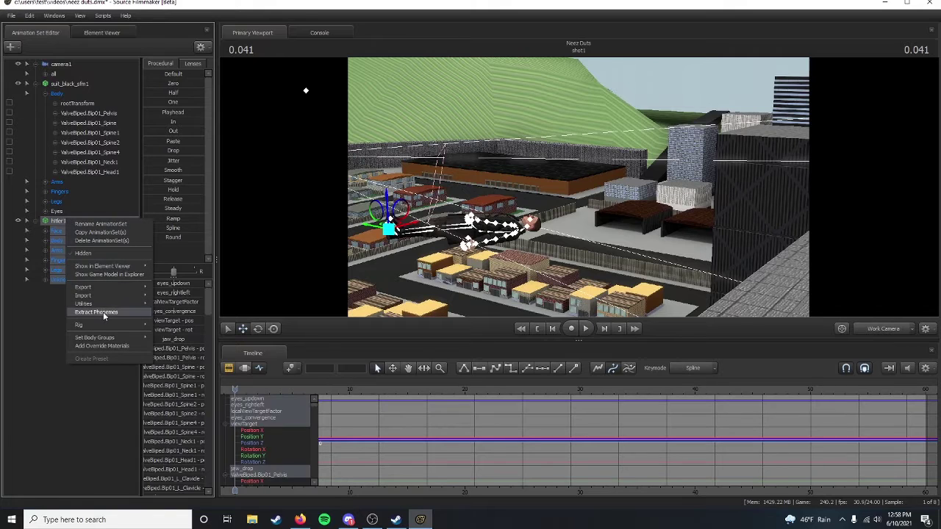
mouse_move(133, 324)
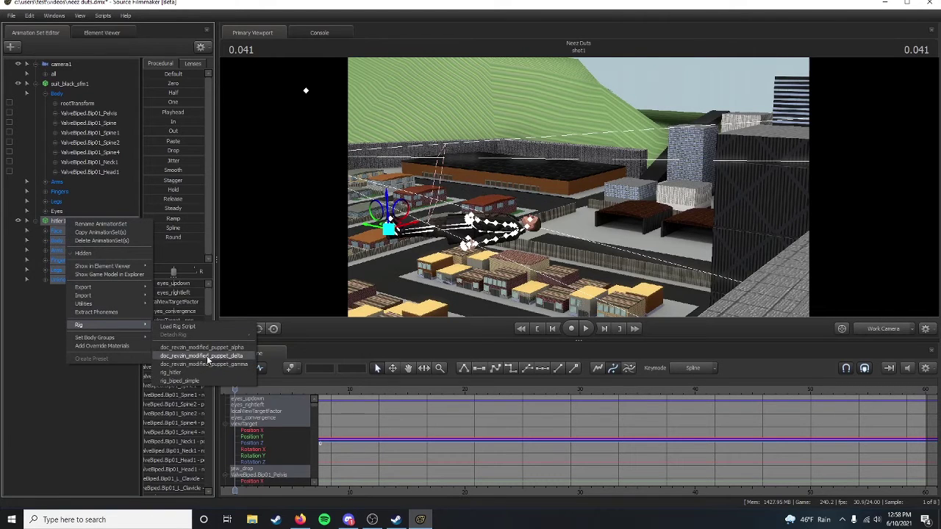
click(200, 371)
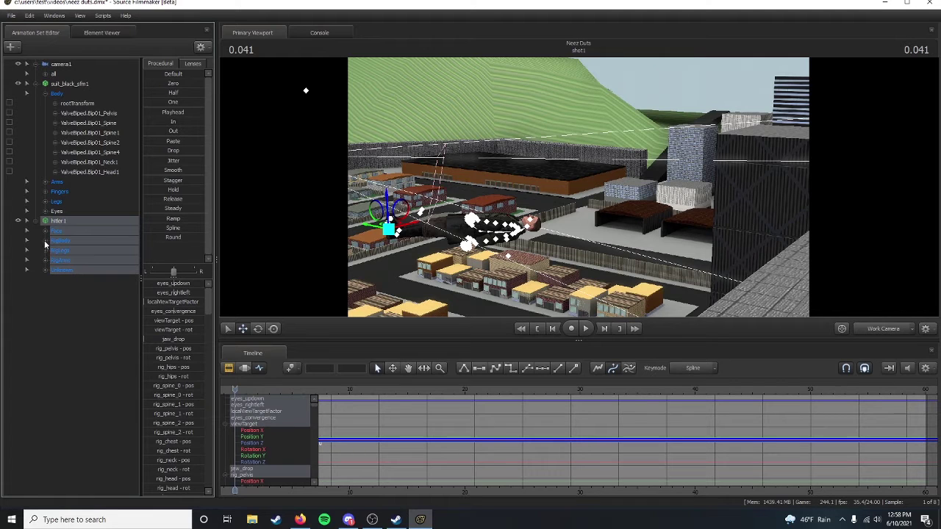
Step: Select hitler1's rig_root, move the model onto the grey tiled rooftop and rotate it to stand upright facing away from the black suit
click(46, 241)
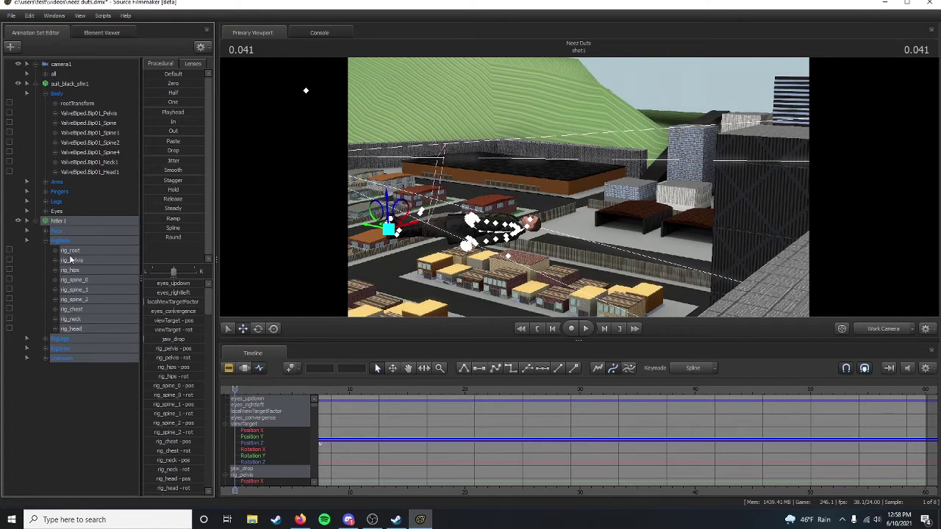
click(71, 253)
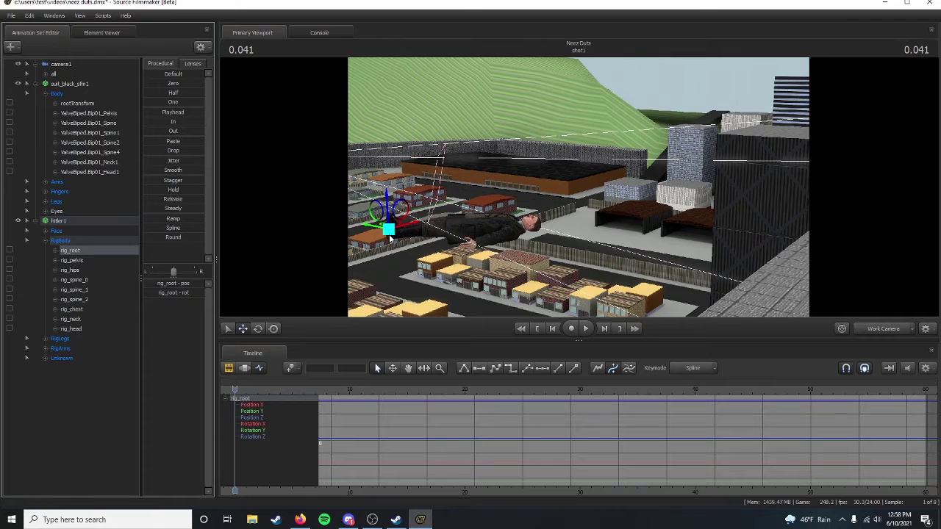
drag(390, 235, 843, 312)
click(257, 329)
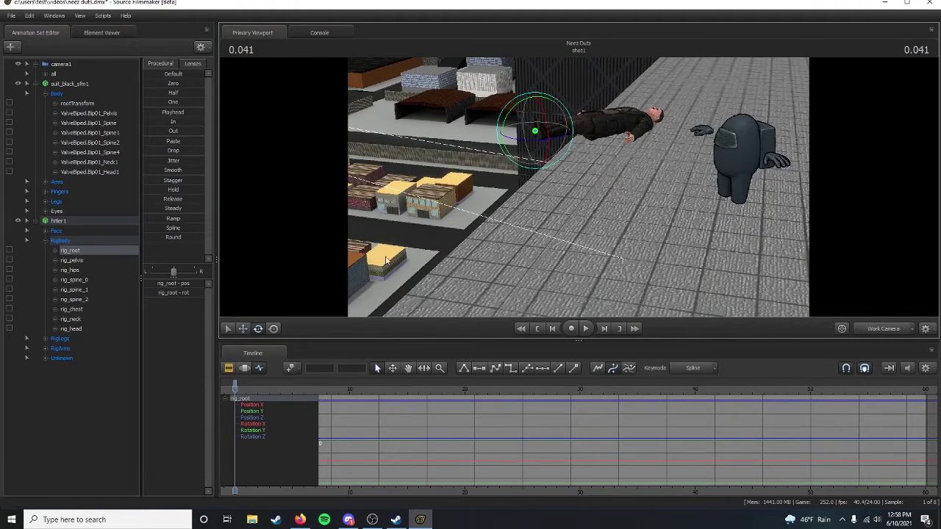
drag(551, 107, 643, 213)
click(242, 329)
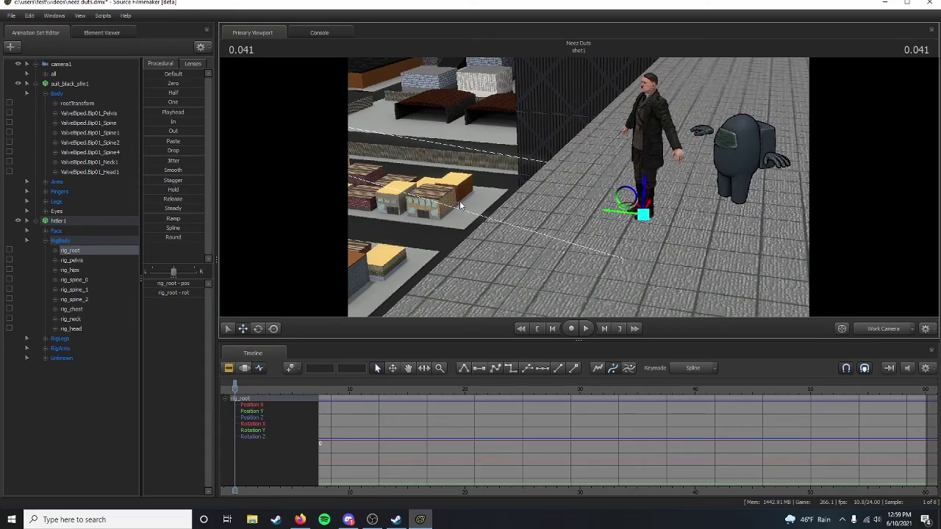
Step: Select the black suit's ValveBiped.Bip01_R_Hand and rotate the hand so its fingers point upward
drag(460, 201, 548, 177)
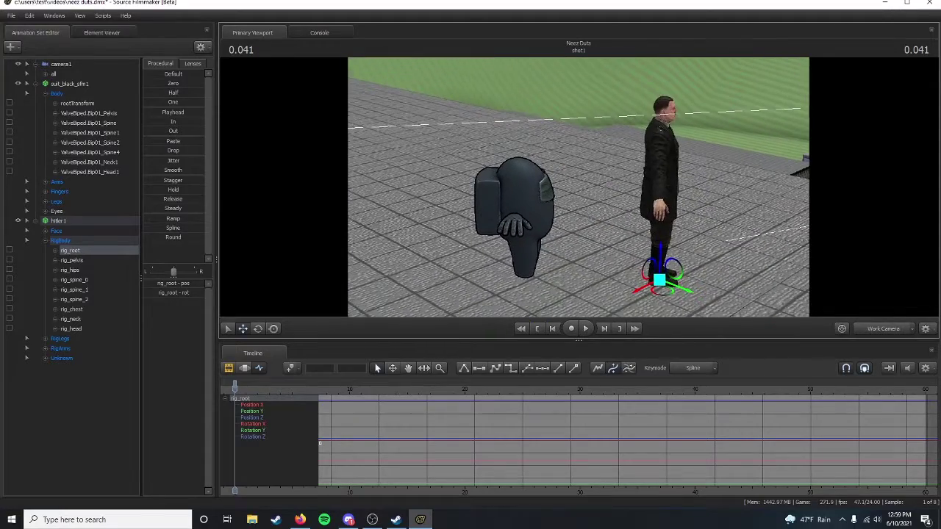
click(45, 95)
click(45, 103)
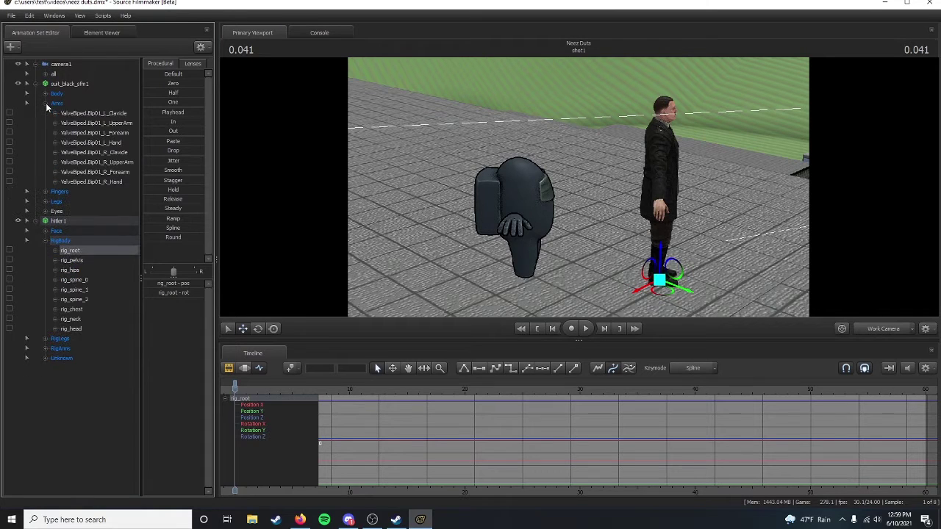
click(94, 162)
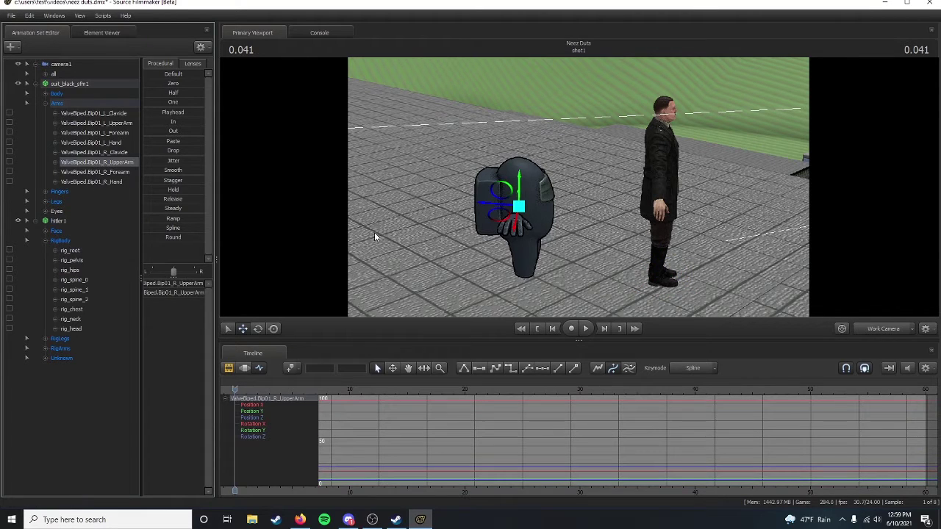
click(90, 182)
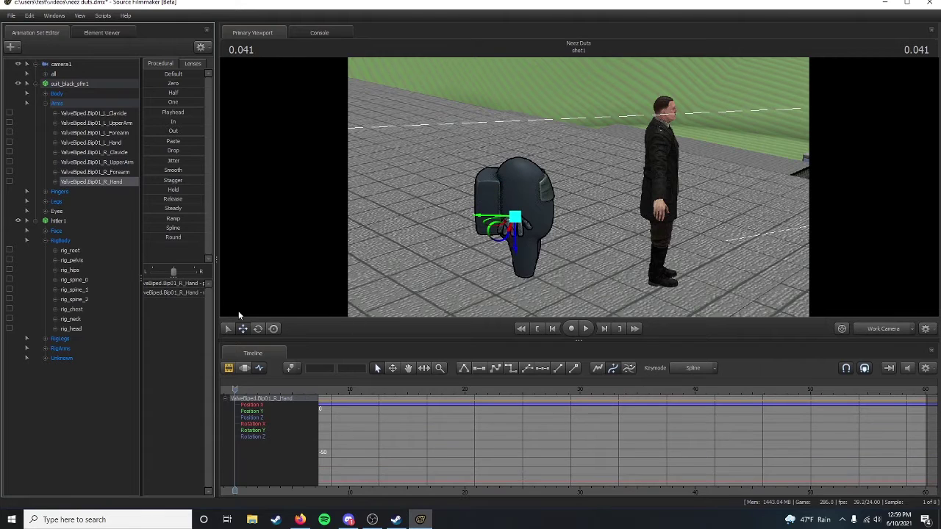
click(260, 329)
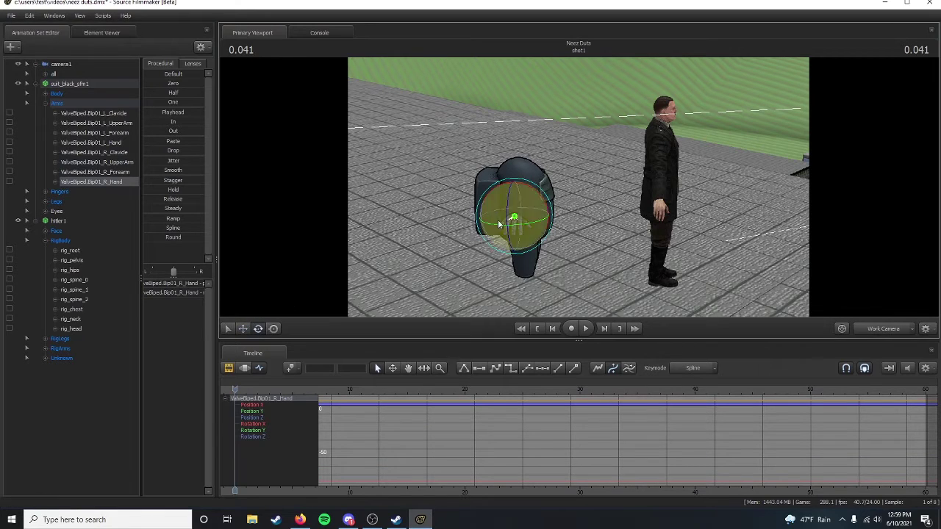
drag(516, 189, 428, 210)
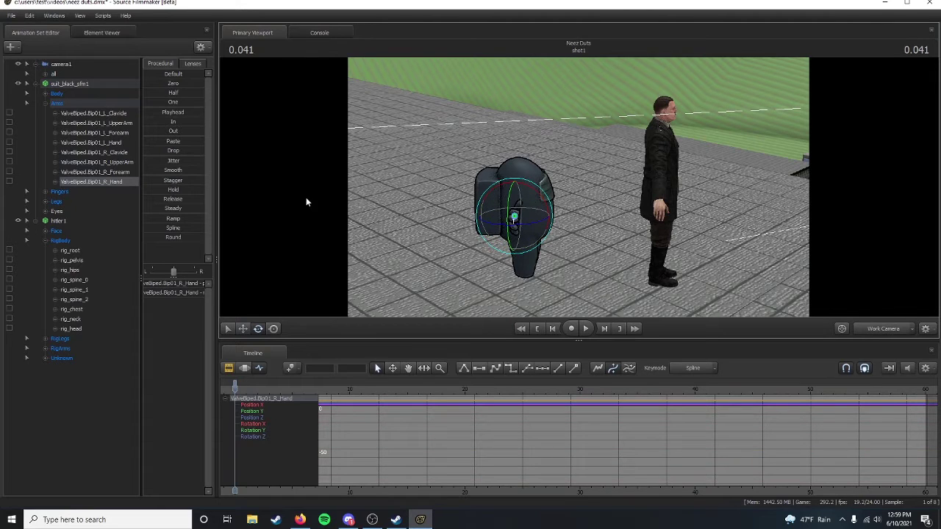
Step: Animate the suit's right hand moving forward to reach the human model's back at 5.166, keeping its starting position at 0.041
click(243, 329)
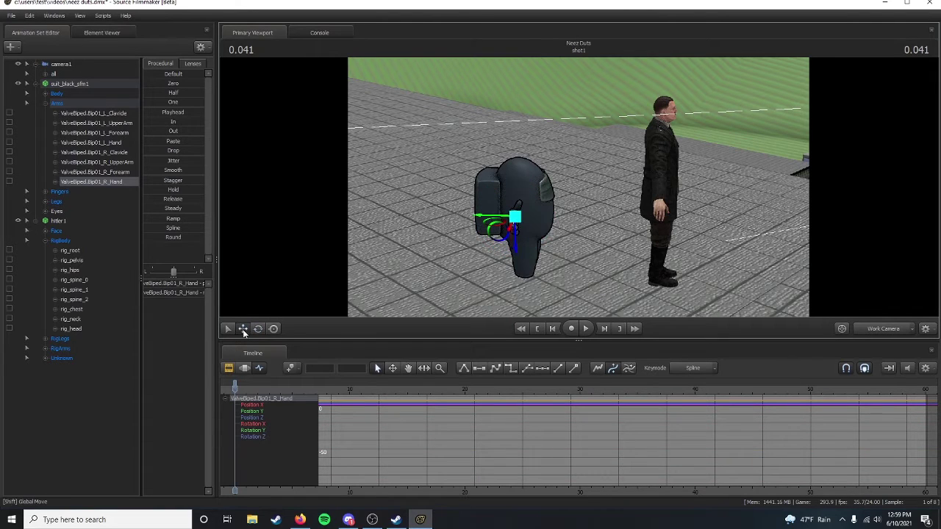
drag(655, 216, 625, 219)
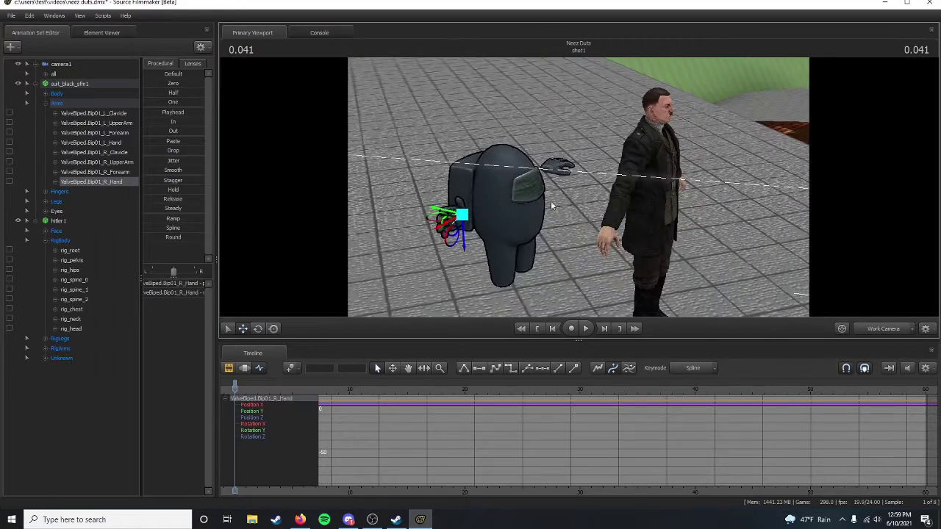
drag(234, 387, 295, 399)
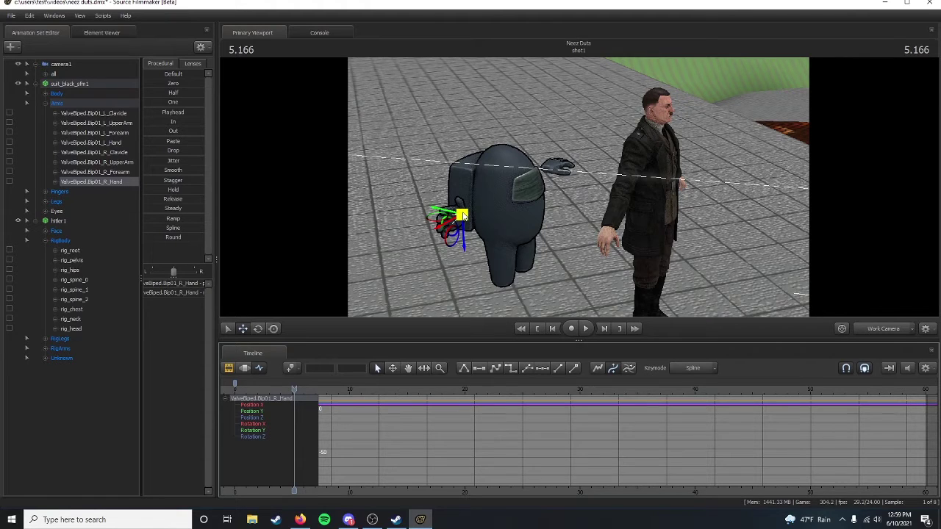
drag(462, 215, 630, 222)
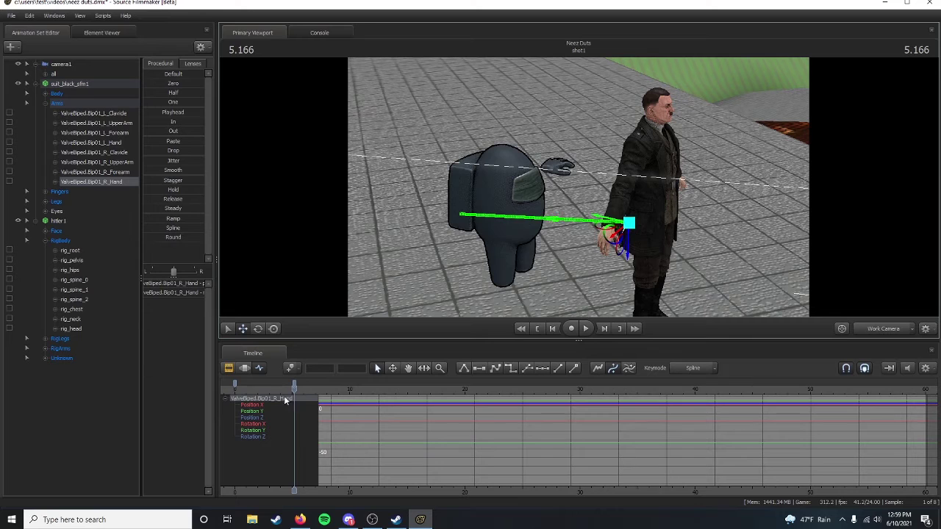
drag(292, 391, 235, 382)
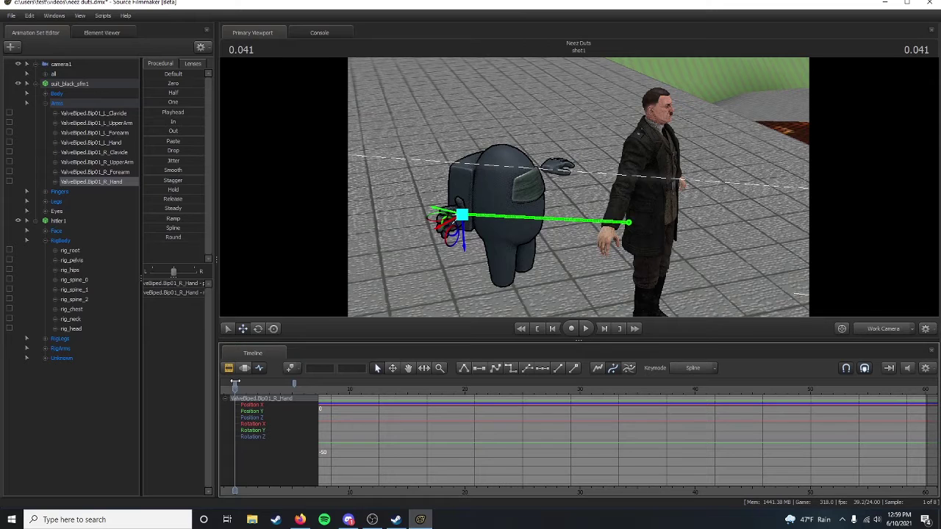
Step: Scrub and play the shot between 0.041 and 5.083 to review the suit's hand motion, with the suit's control list collapsed
click(258, 330)
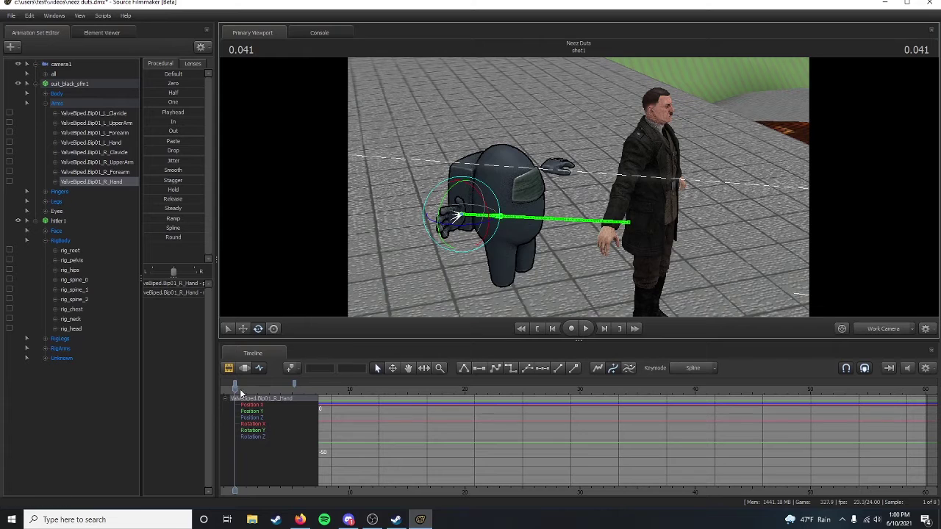
drag(239, 388, 294, 393)
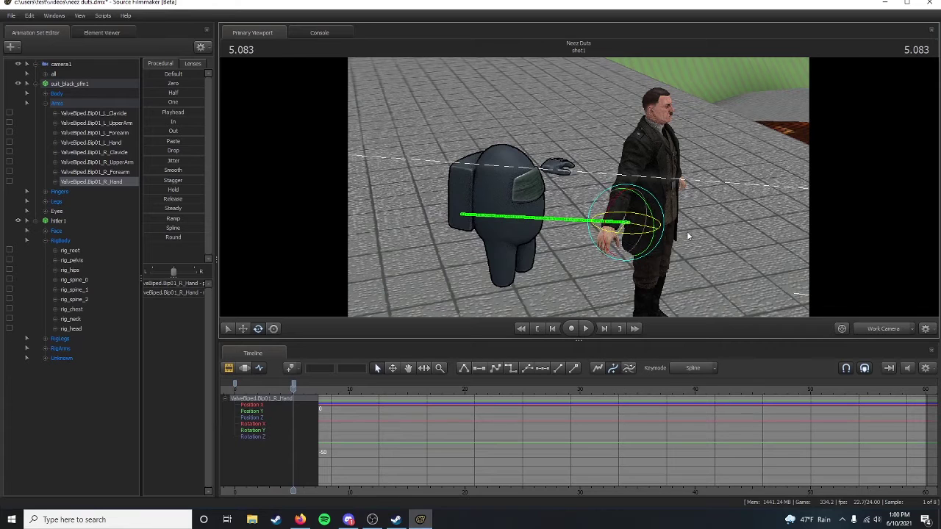
drag(689, 236, 690, 236)
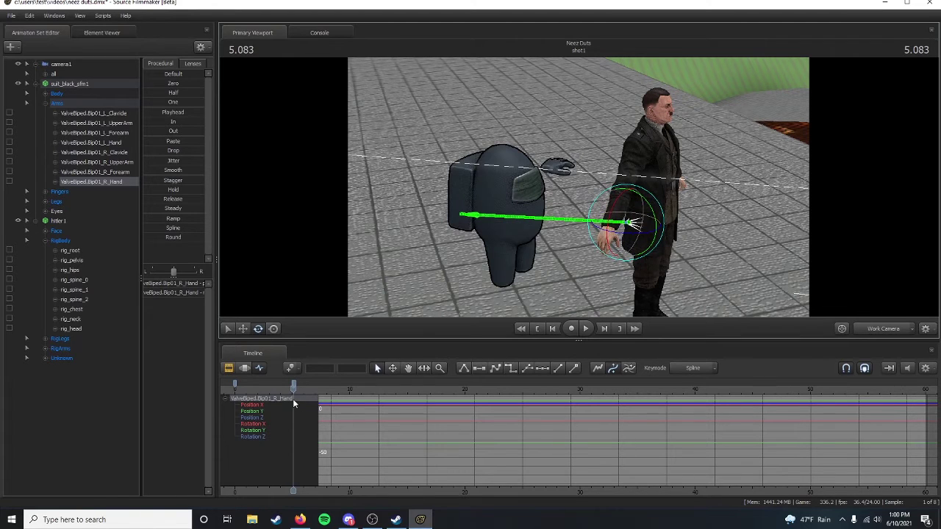
drag(293, 390, 234, 395)
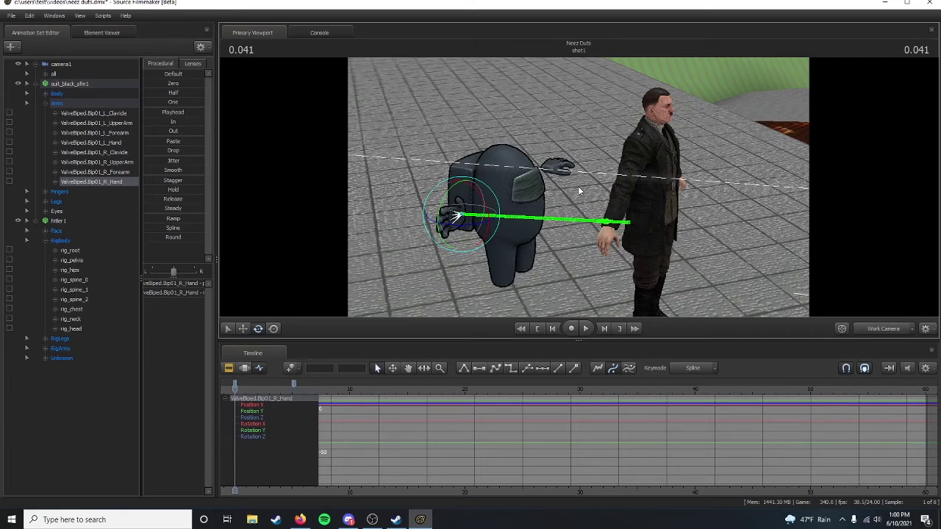
click(36, 84)
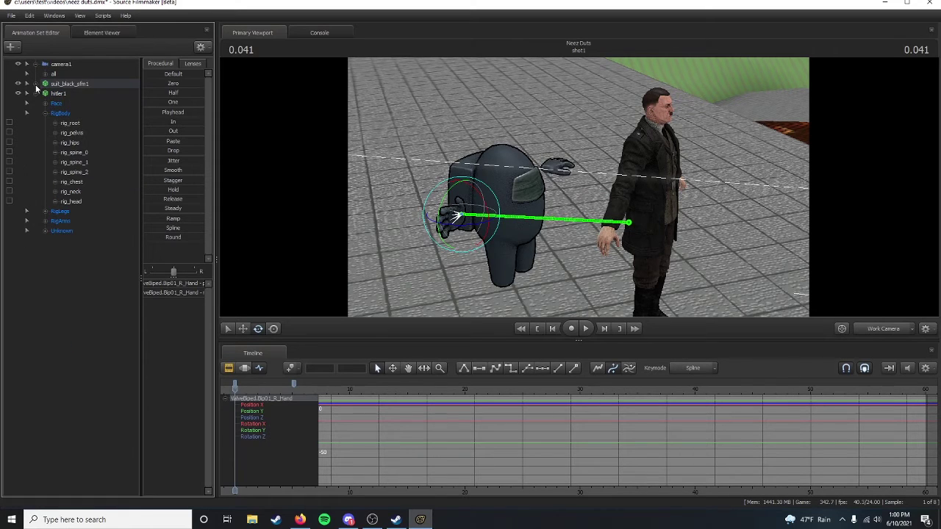
click(585, 328)
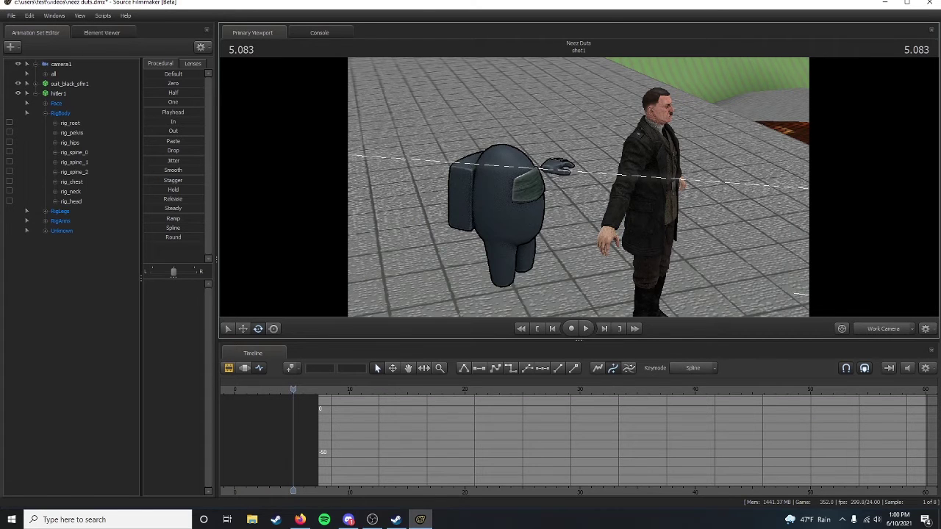
Step: Select hitler1's rig_pelvis and rotate it at 8.916 so the upper body bends forward at the waist
mouse_move(578, 187)
mouse_down()
mouse_move(597, 193)
mouse_move(628, 173)
mouse_move(559, 177)
mouse_move(602, 180)
mouse_move(585, 180)
mouse_up()
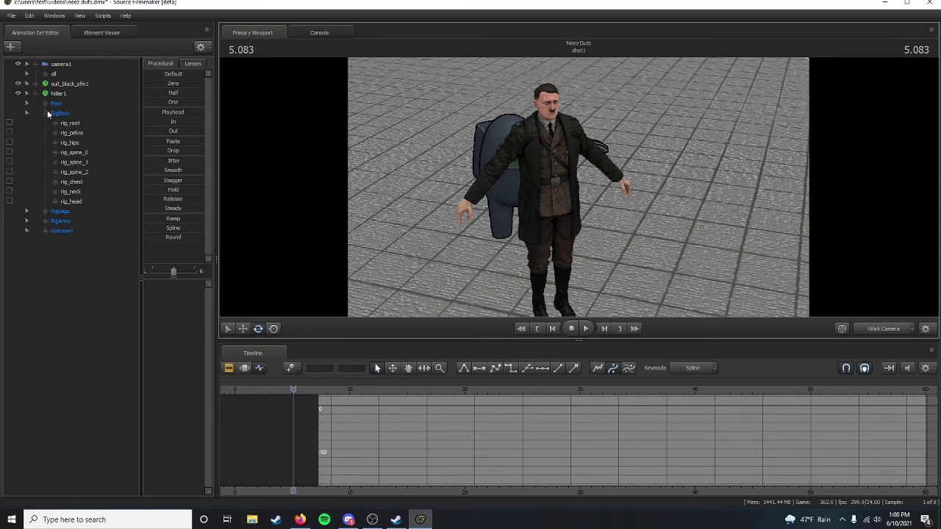
click(71, 133)
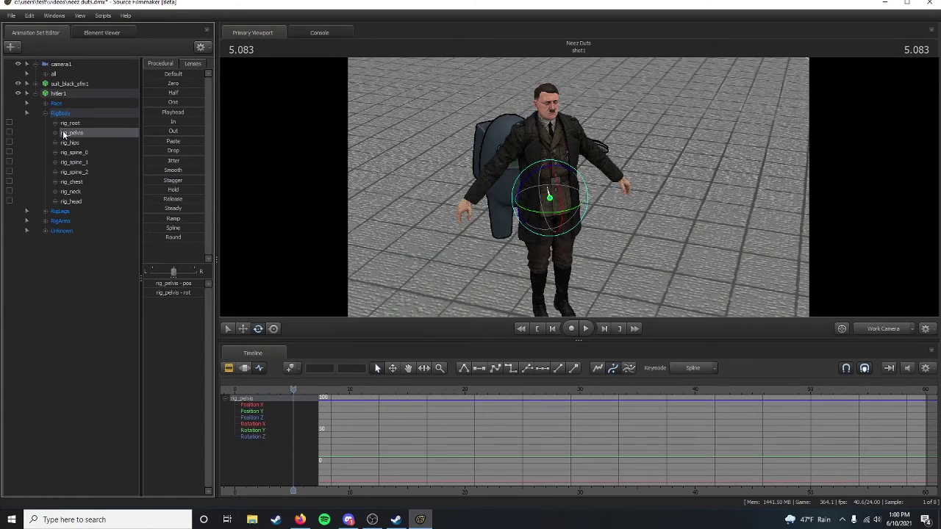
drag(439, 285, 470, 280)
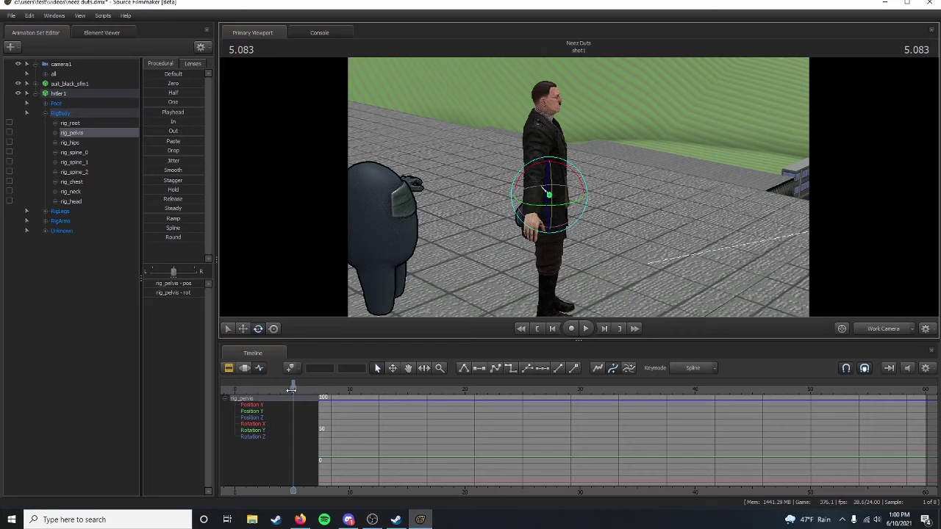
drag(292, 389, 318, 390)
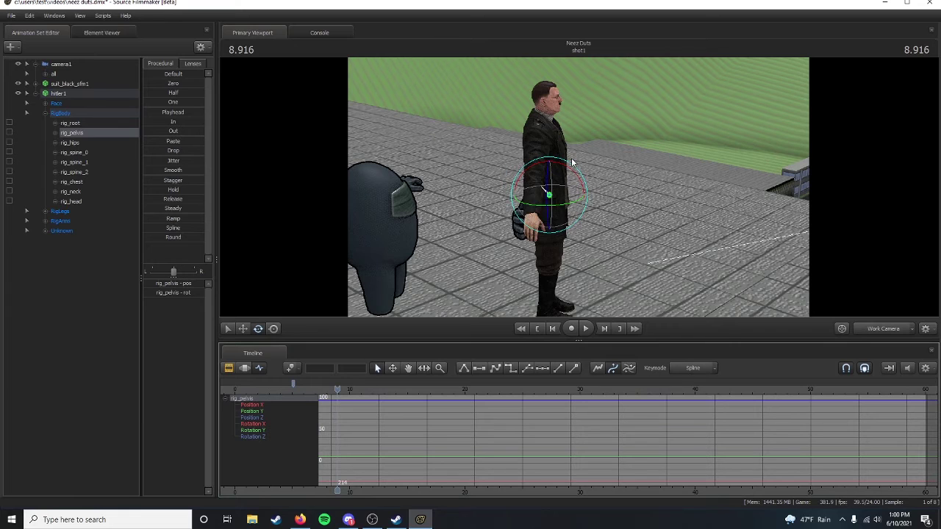
drag(569, 167, 633, 279)
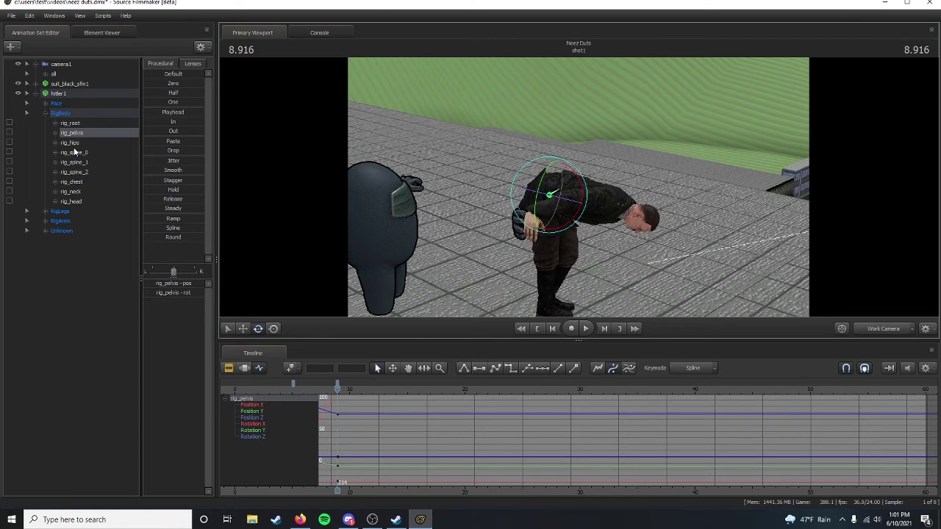
Step: Rotate hitler1's rig_root at 8.916 so the model falls forward onto the rooftop, and return the playhead to 0.125
click(71, 123)
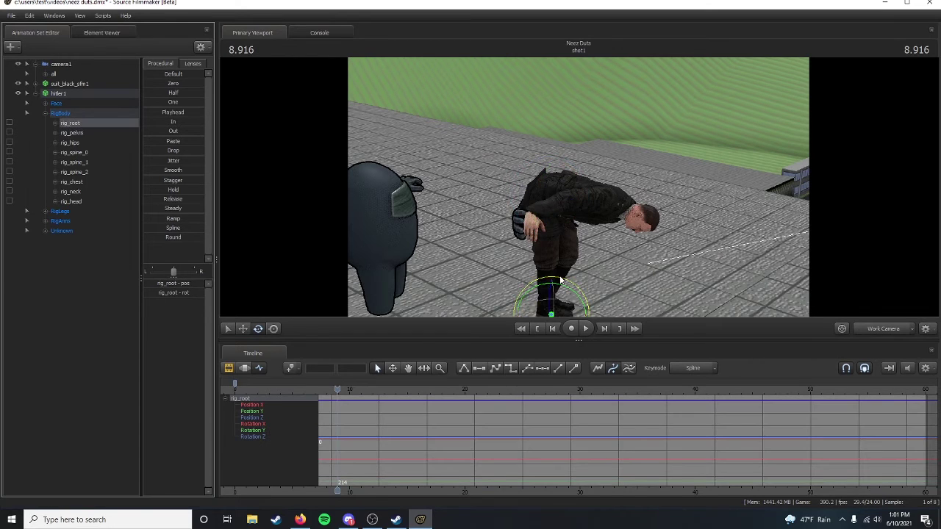
drag(555, 286, 656, 351)
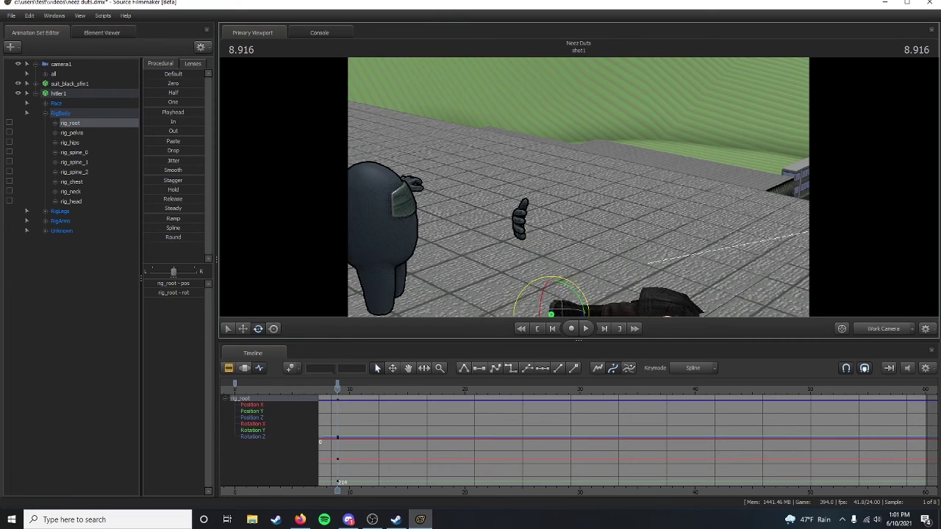
drag(336, 395, 235, 397)
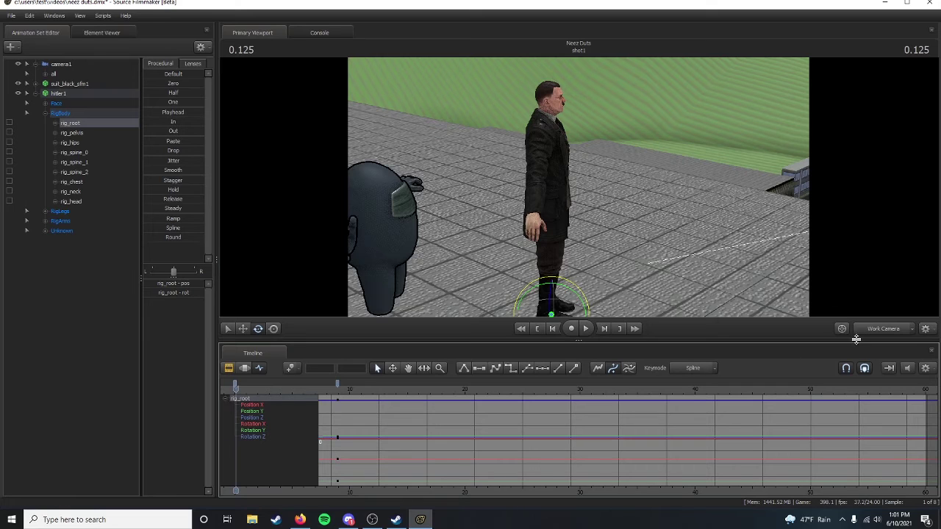
Step: Frame both models through camera1 at 0.125 and play the shot, re-aiming the camera to follow the falling model
click(874, 329)
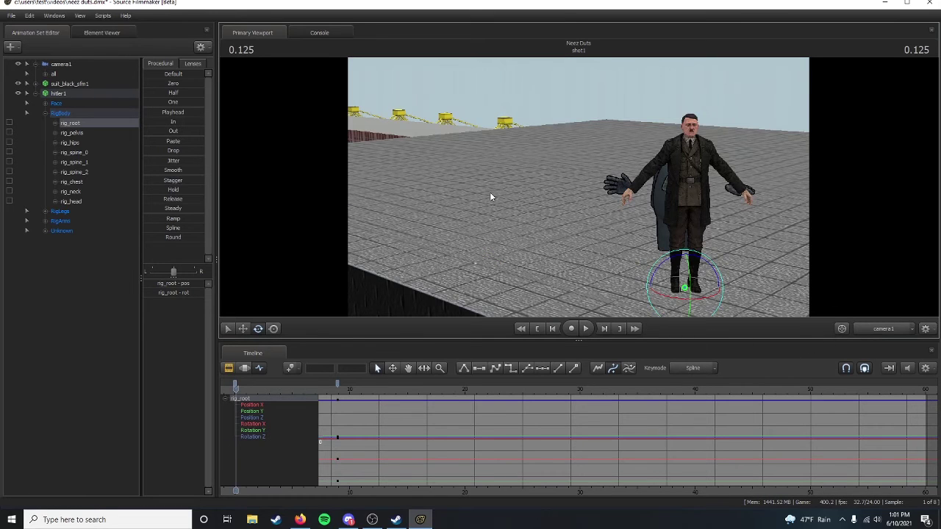
click(61, 64)
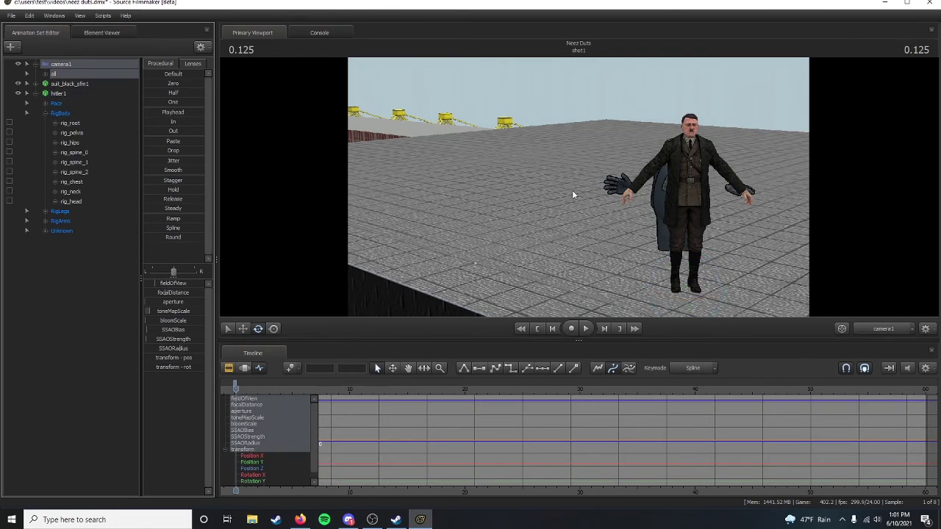
drag(572, 190, 552, 190)
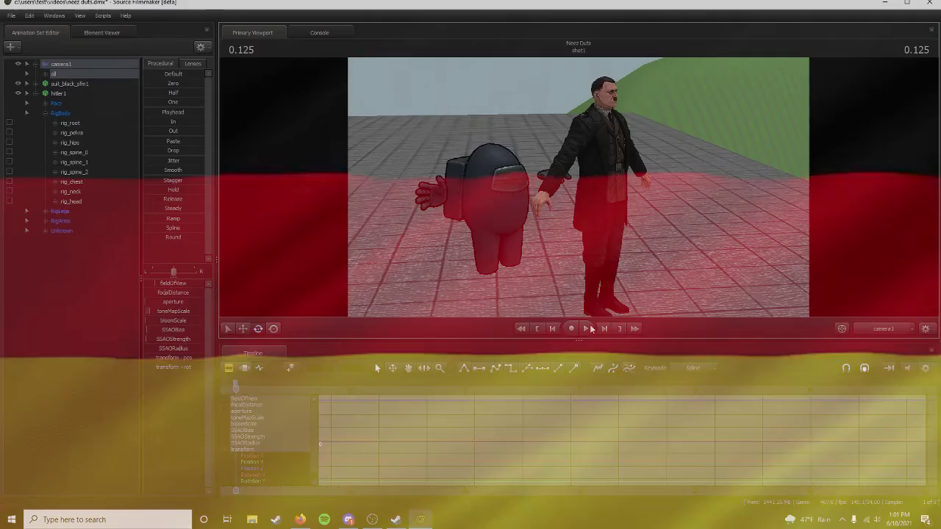
click(584, 328)
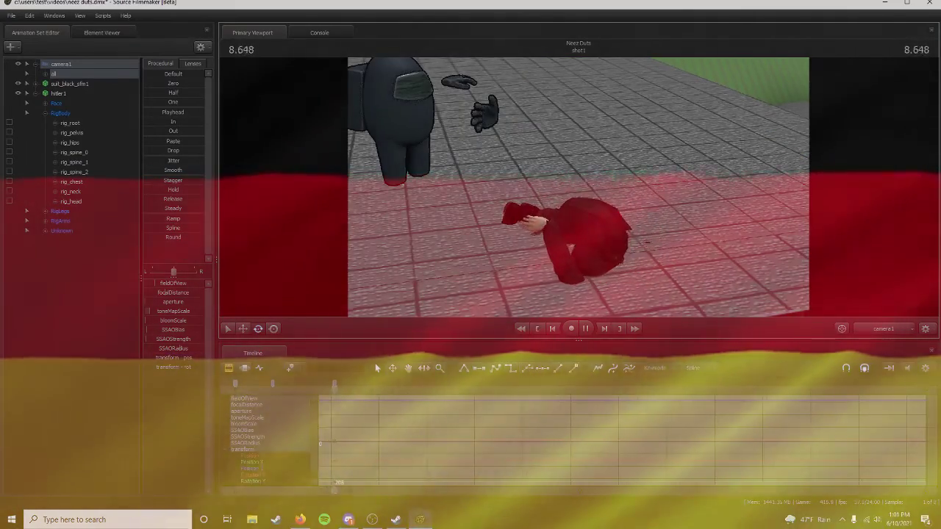
click(584, 328)
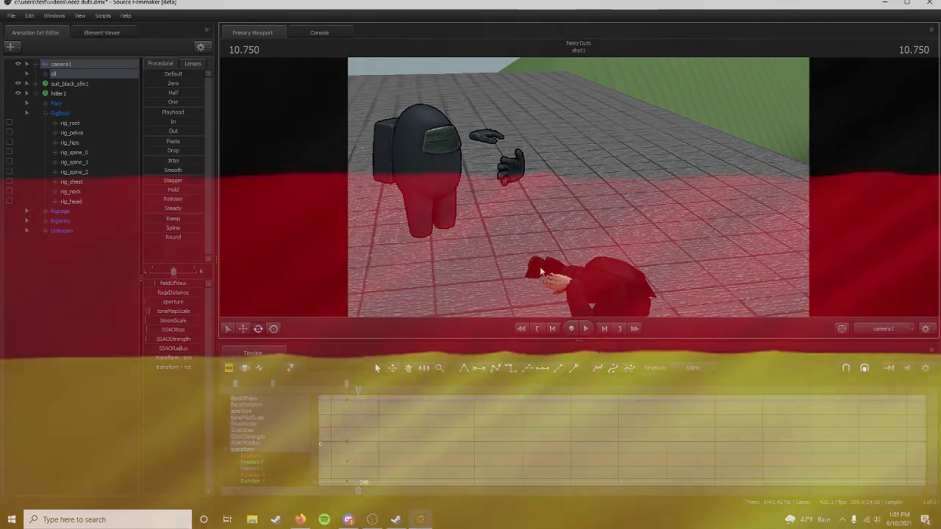